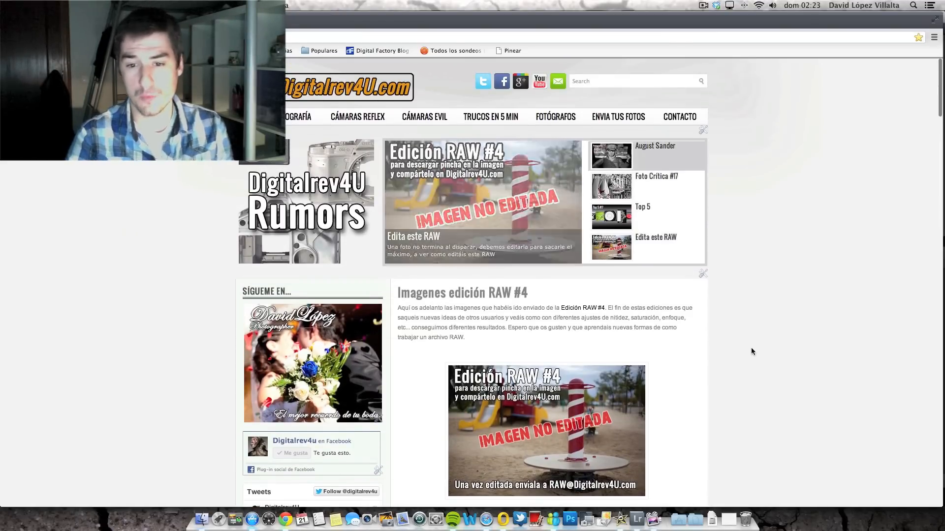
- Open the "Imagenes edición RAW #4" blog post and look over the submitted photo edits
click(556, 417)
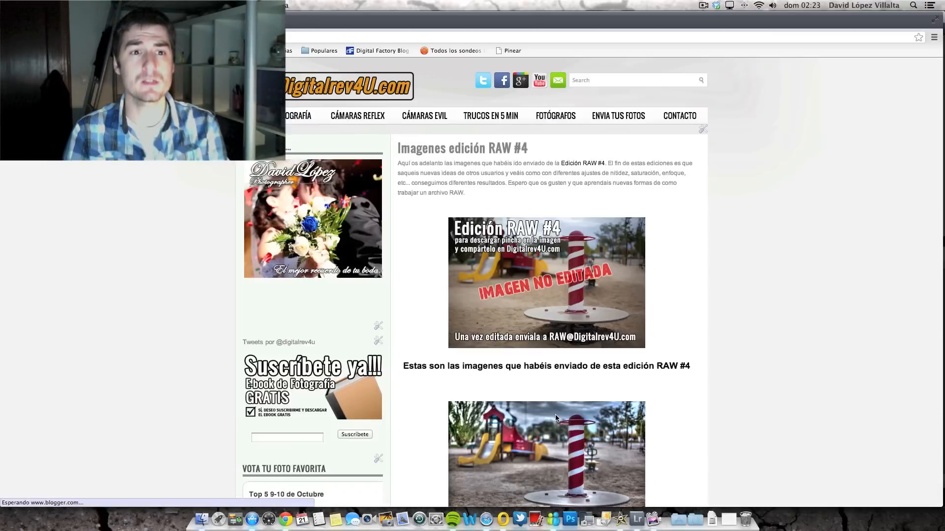
click(533, 285)
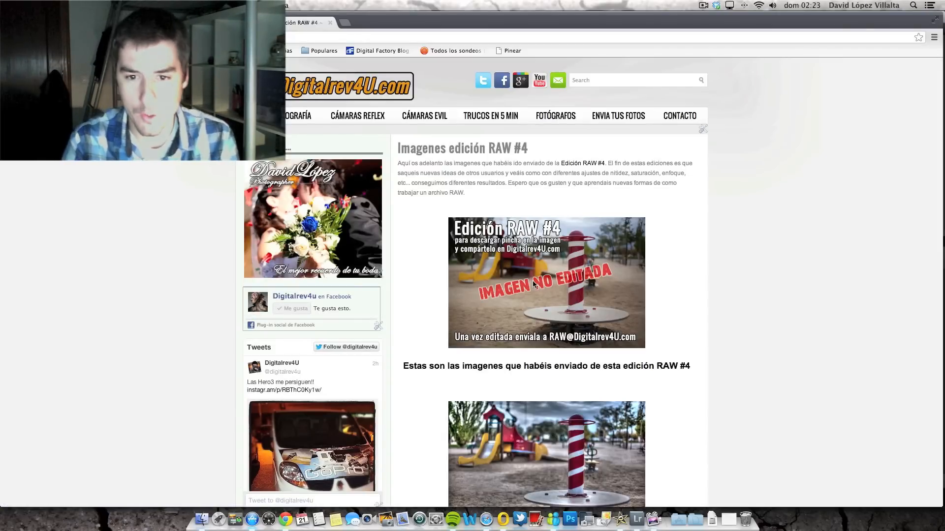
scroll(536, 275, down, 3)
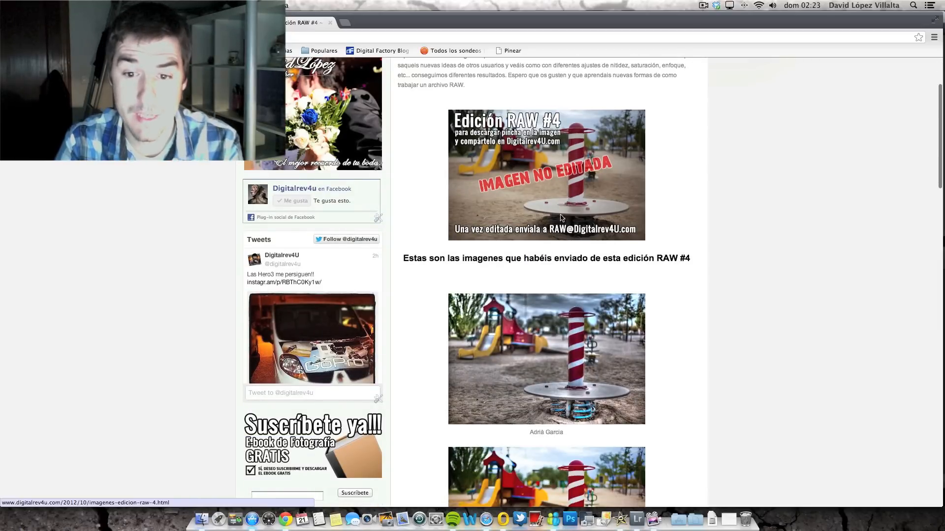
scroll(550, 378, down, 6)
scroll(549, 378, down, 4)
scroll(549, 378, up, 20)
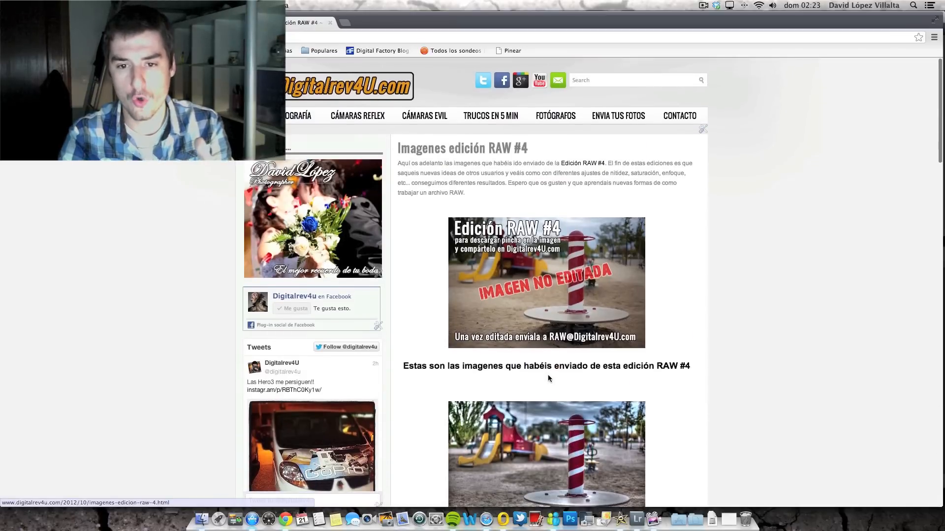
scroll(550, 378, down, 2)
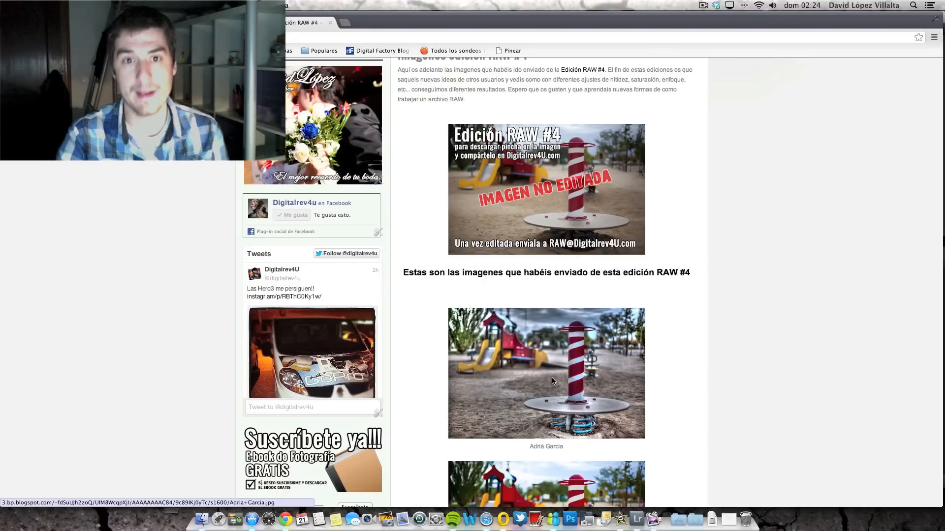
- Open the first submitted edit in the enlarged image viewer and advance through the second to the third image
click(543, 381)
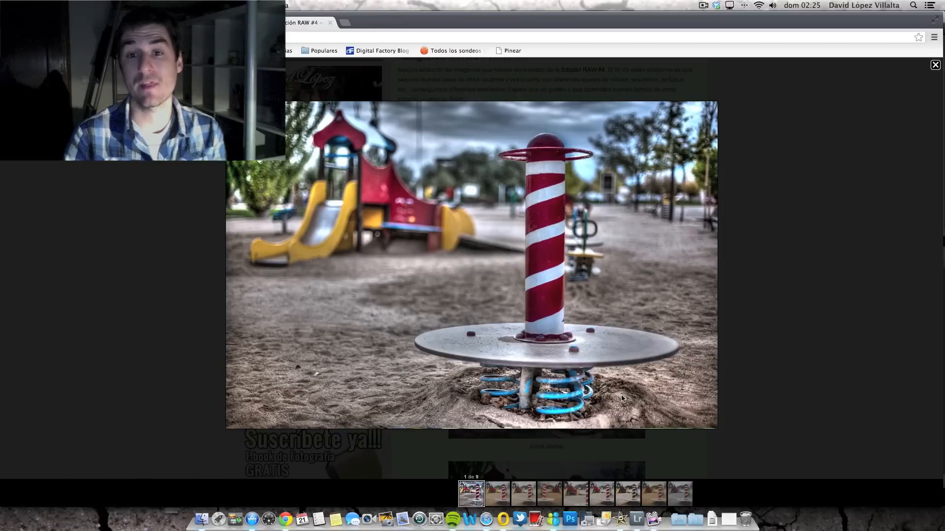
key(Right)
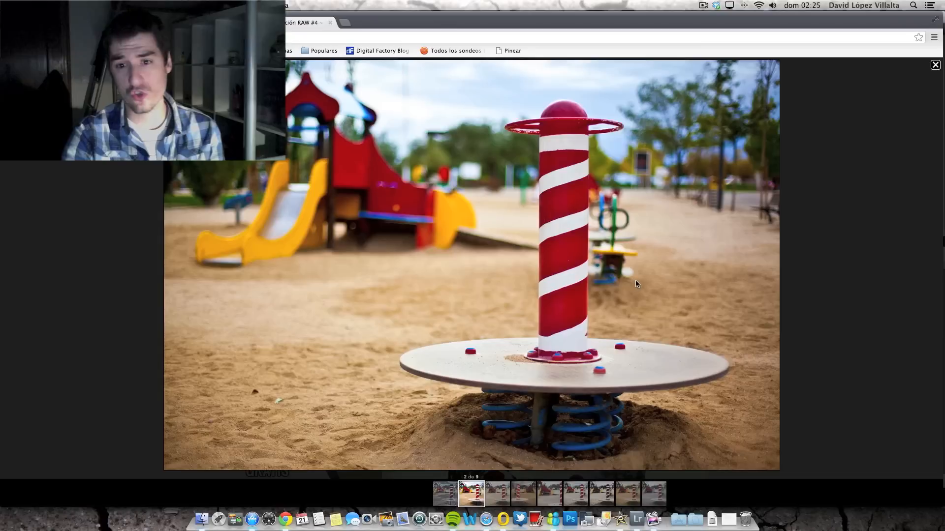
click(614, 226)
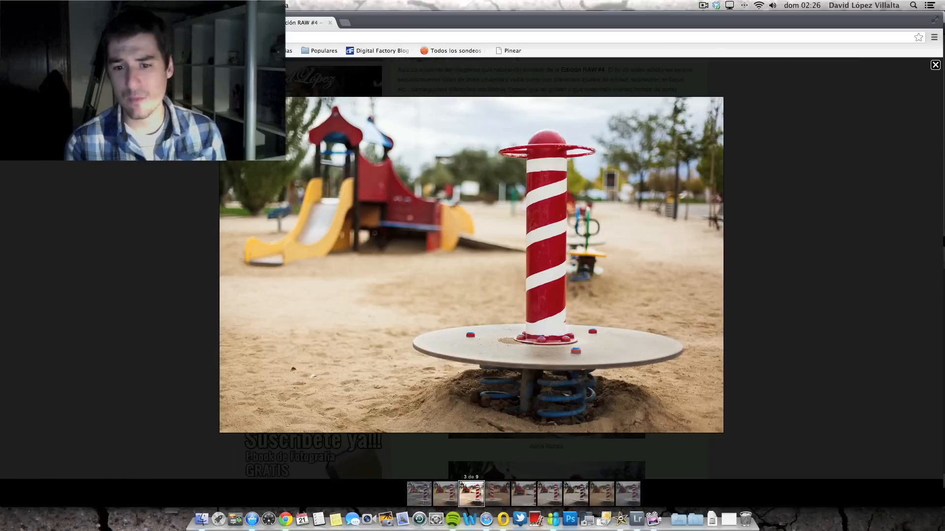
- Compare the second and third edits by switching back and forth between them, ending on the third
key(Left)
key(Right)
key(Left)
key(Right)
key(Left)
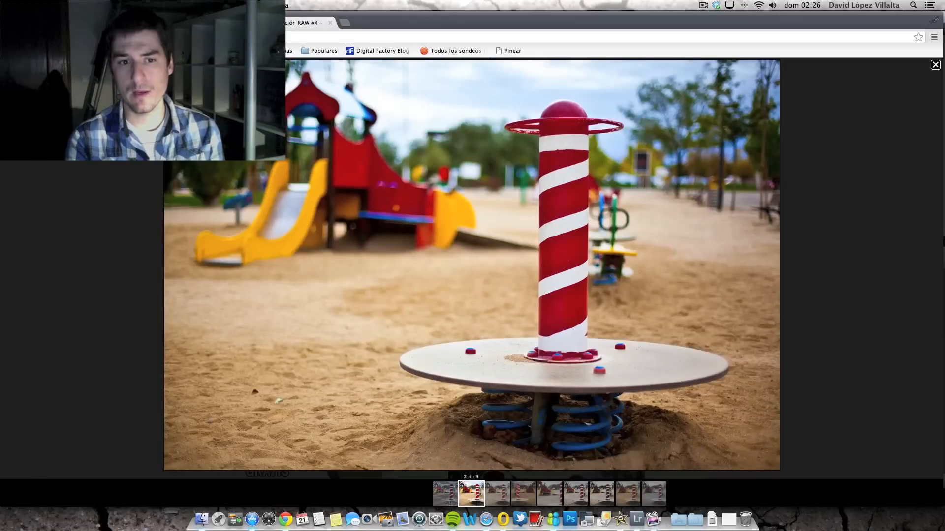
key(Right)
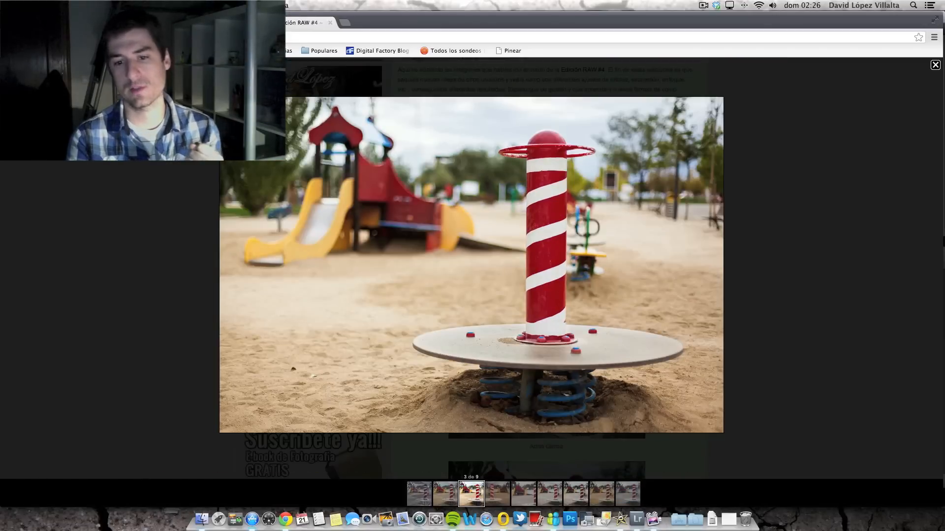
key(Left)
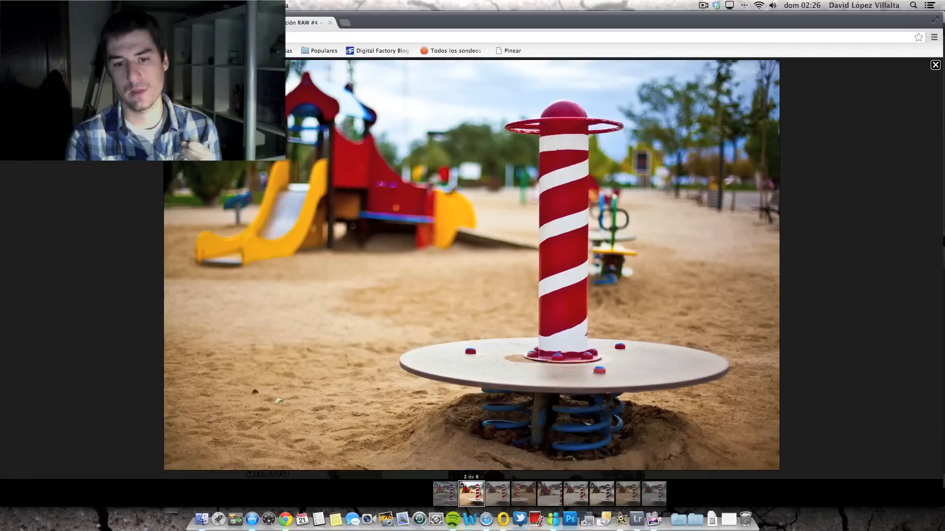
key(Right)
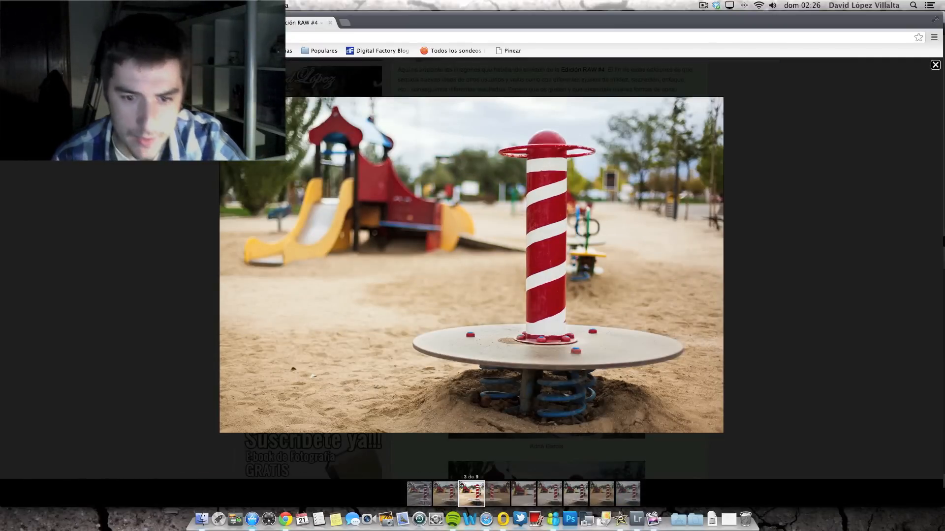
key(Left)
key(Right)
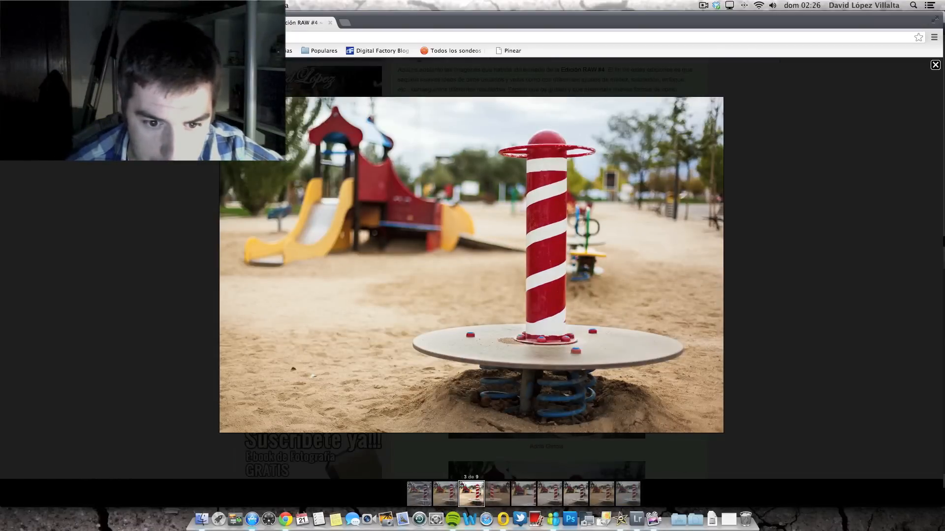
key(Left)
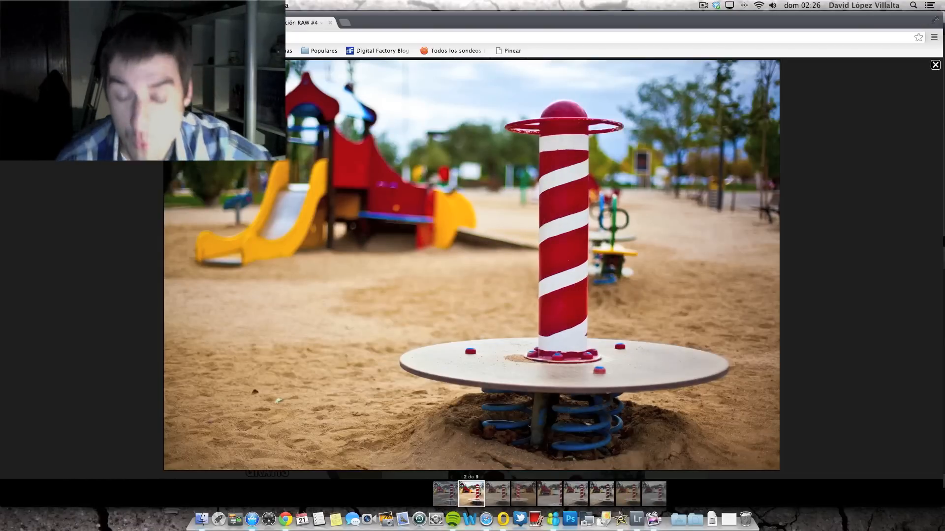
key(Right)
- Compare the third edit with the mirrored fourth edit, ending on the fourth
key(Right)
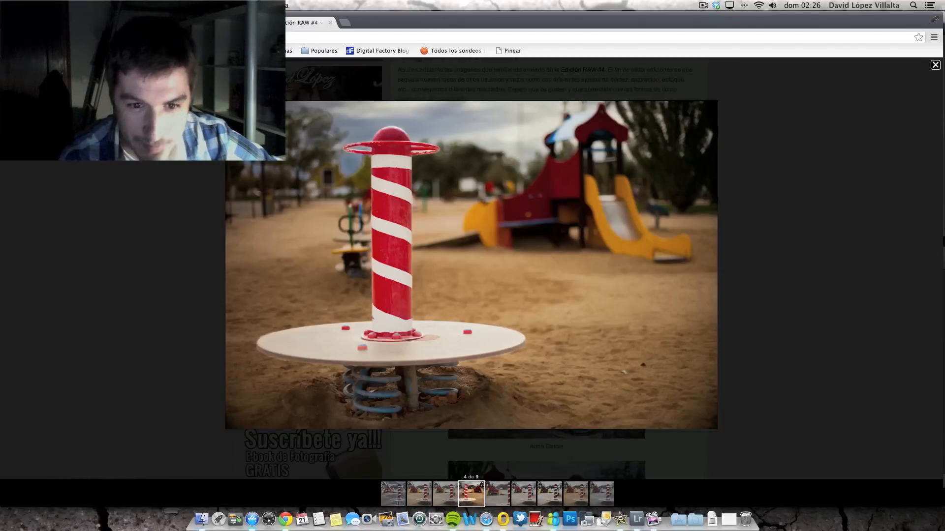
key(Left)
key(Right)
key(Left)
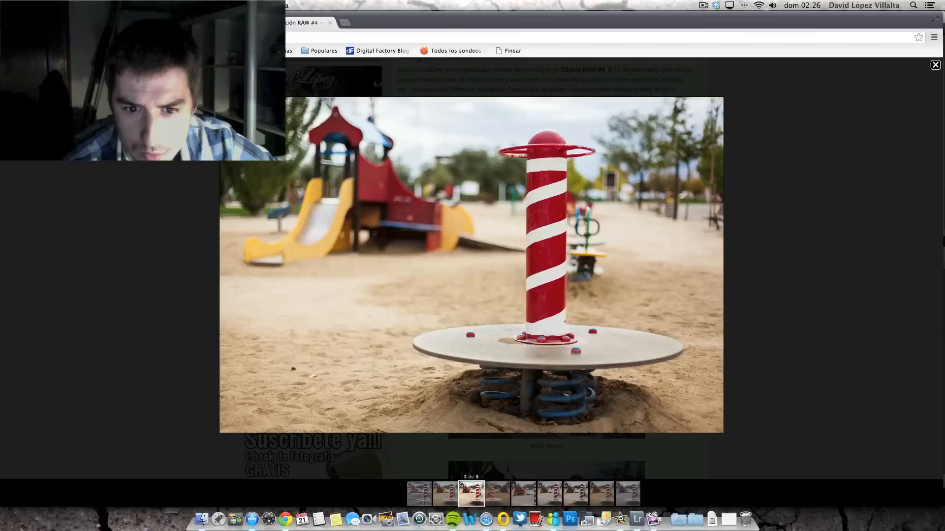
key(Right)
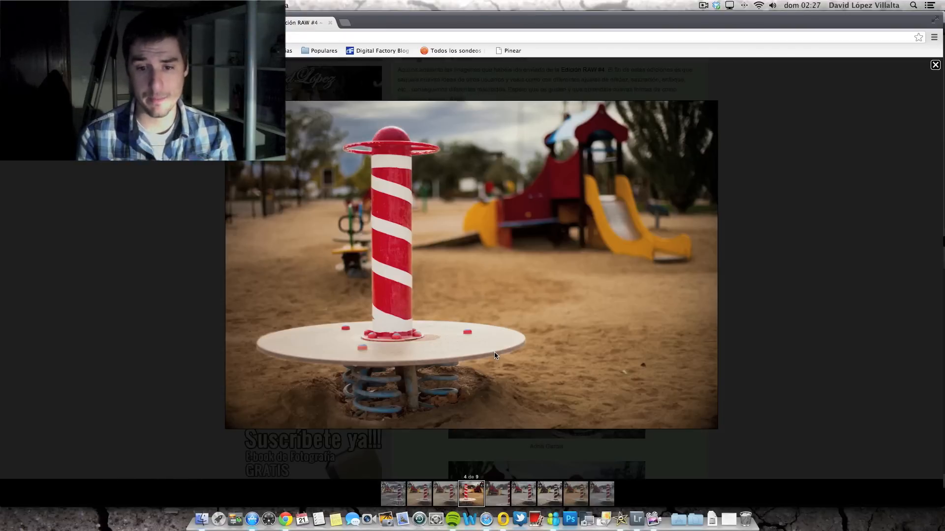
- Compare the mirrored fourth edit with the tightly cropped fifth edit, switching repeatedly and ending on the fourth
key(Right)
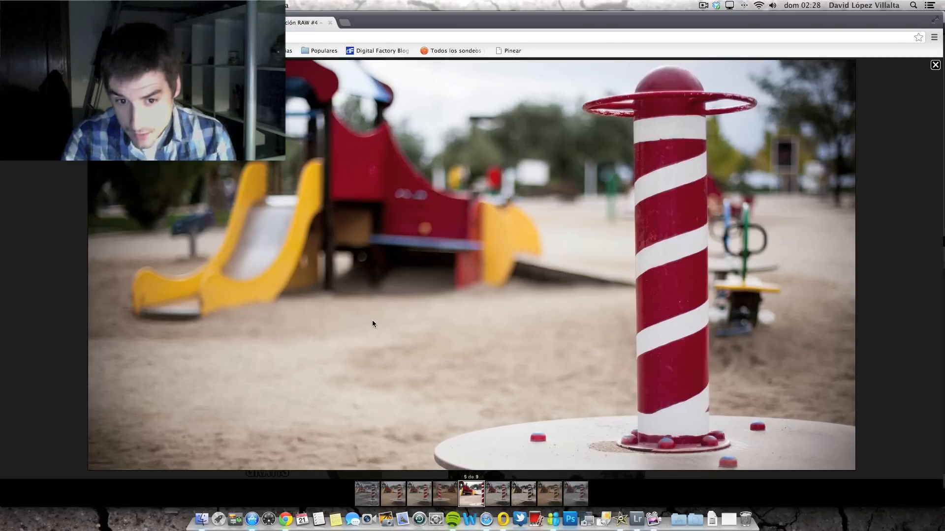
key(Left)
key(Right)
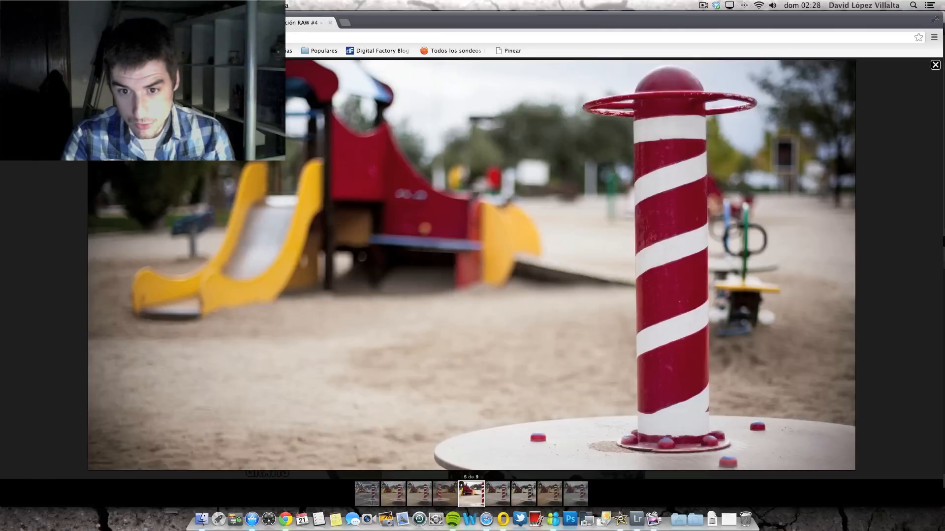
key(Left)
key(Right)
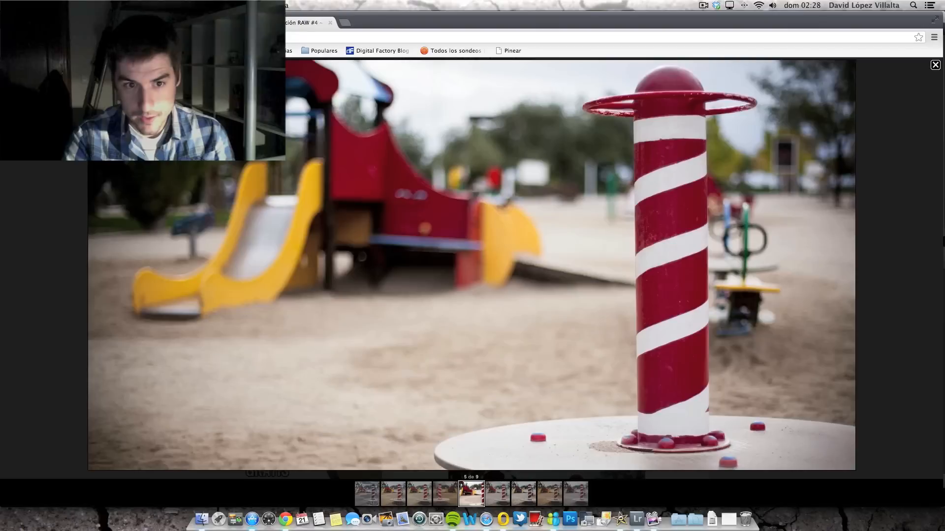
key(Left)
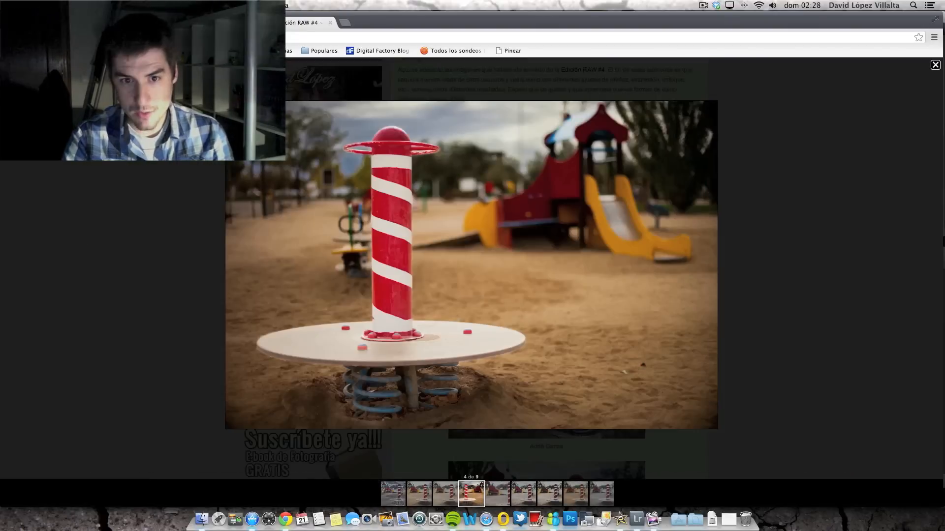
key(Left)
key(Right)
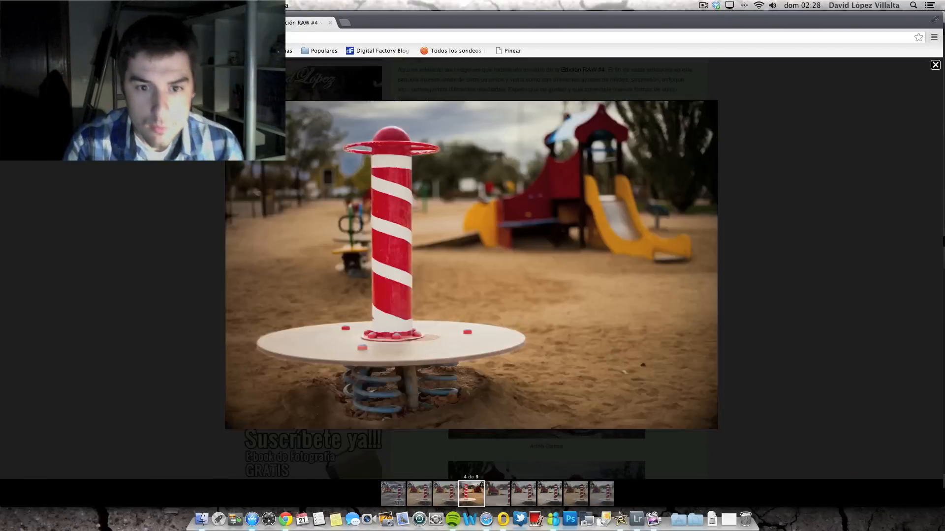
key(Right)
key(Right)
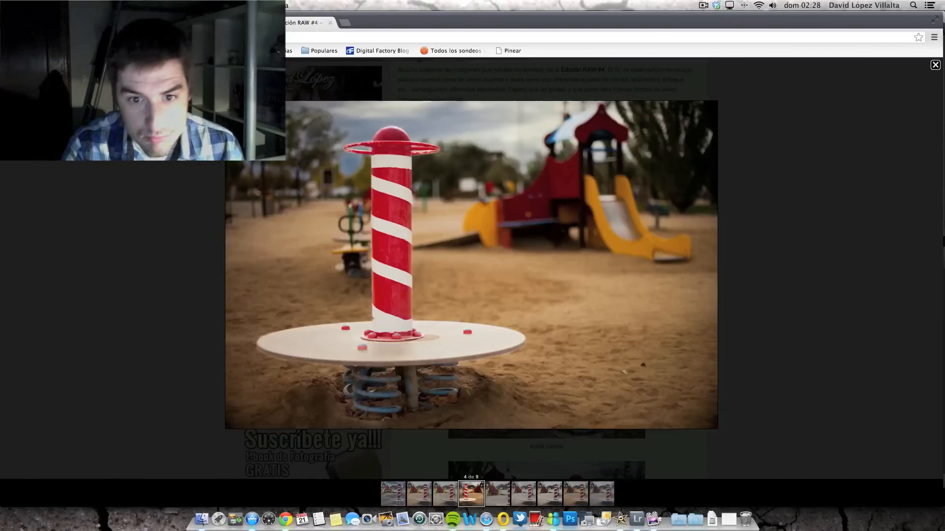
key(Left)
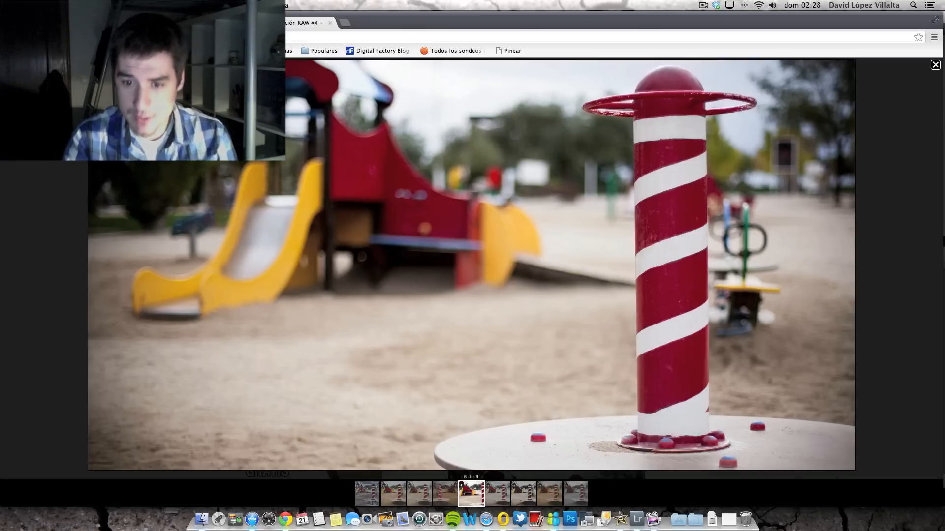
key(Left)
key(Right)
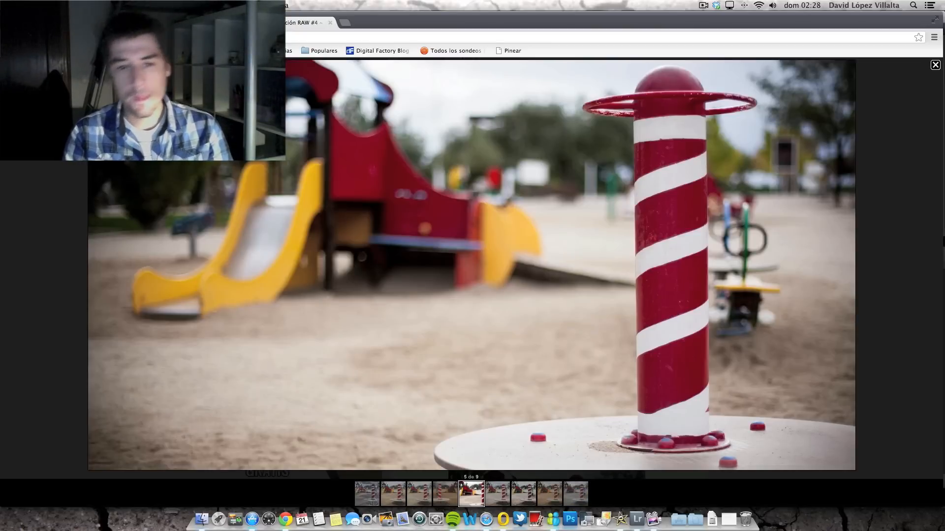
key(Left)
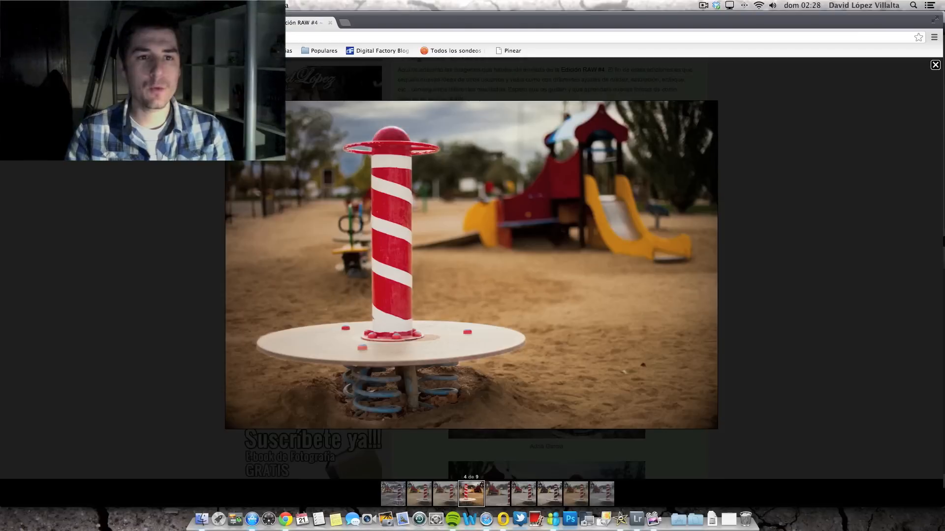
- Review the third and fourth edits again and go on to the cropped fifth edit
key(Left)
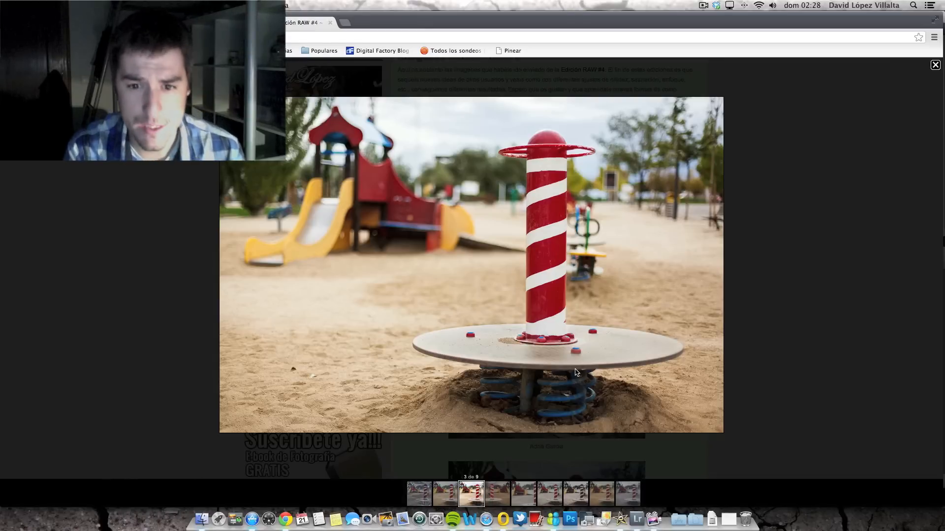
key(Right)
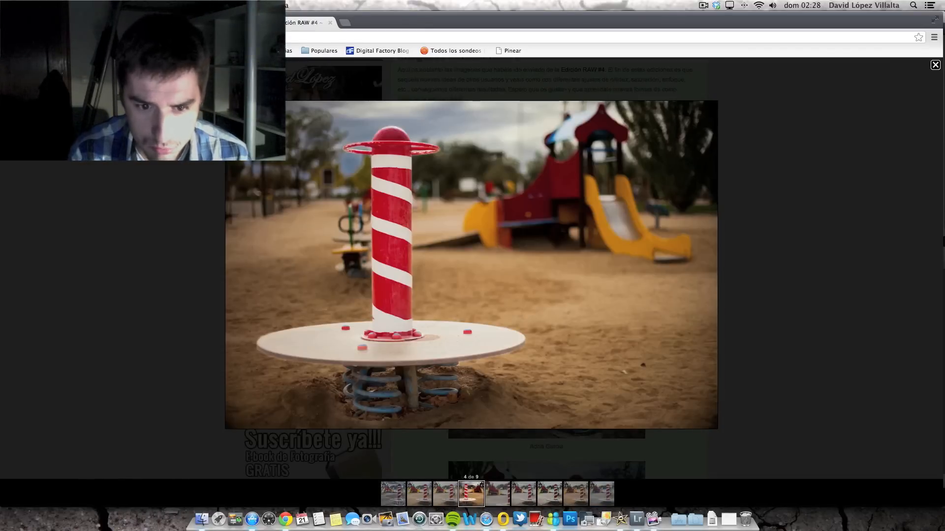
key(Right)
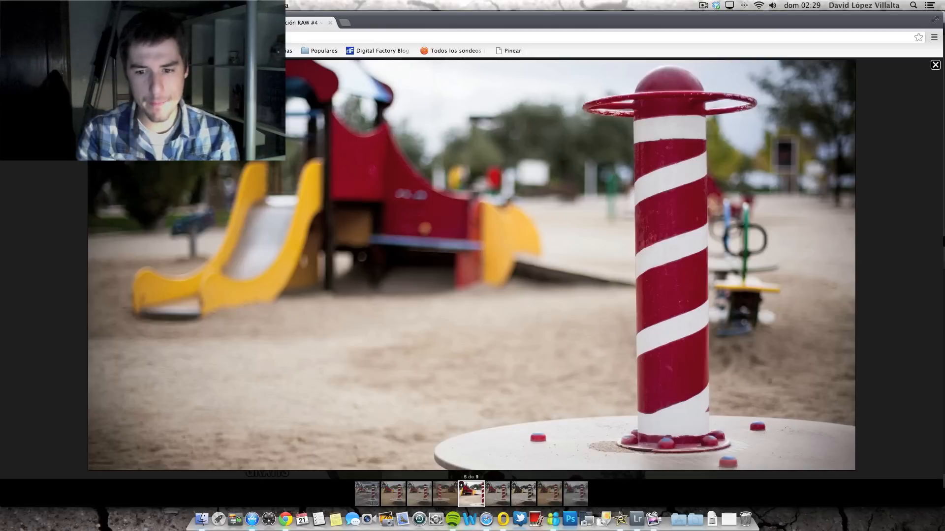
- View the sixth edit and compare it with the fifth and fourth edits, ending on the sixth
key(Right)
key(Left)
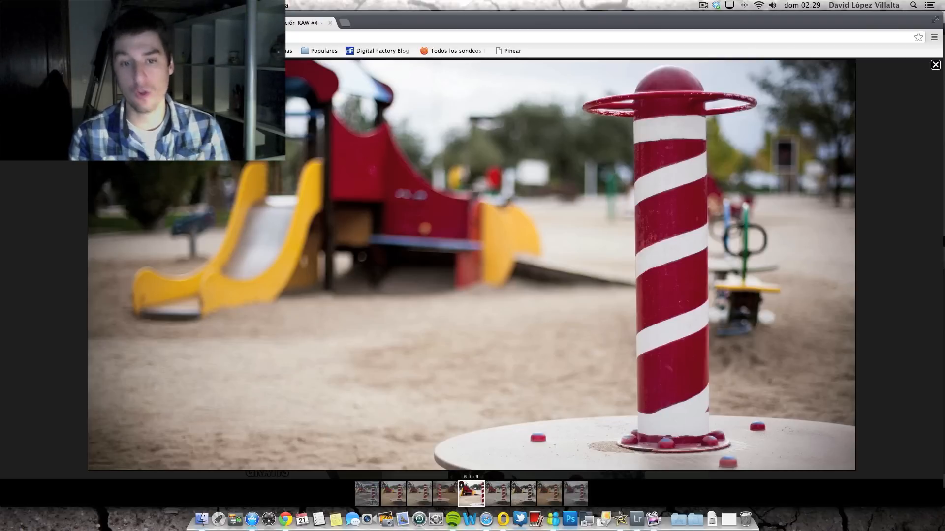
key(Right)
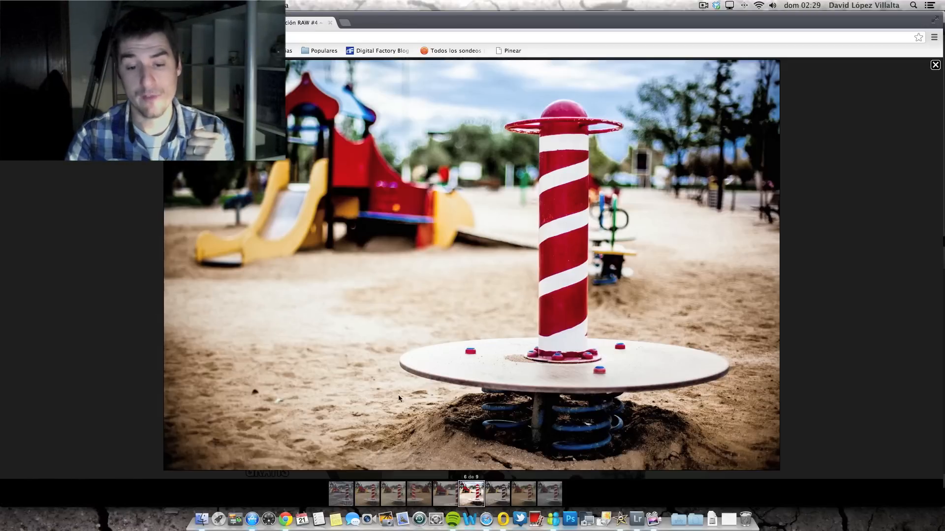
click(415, 495)
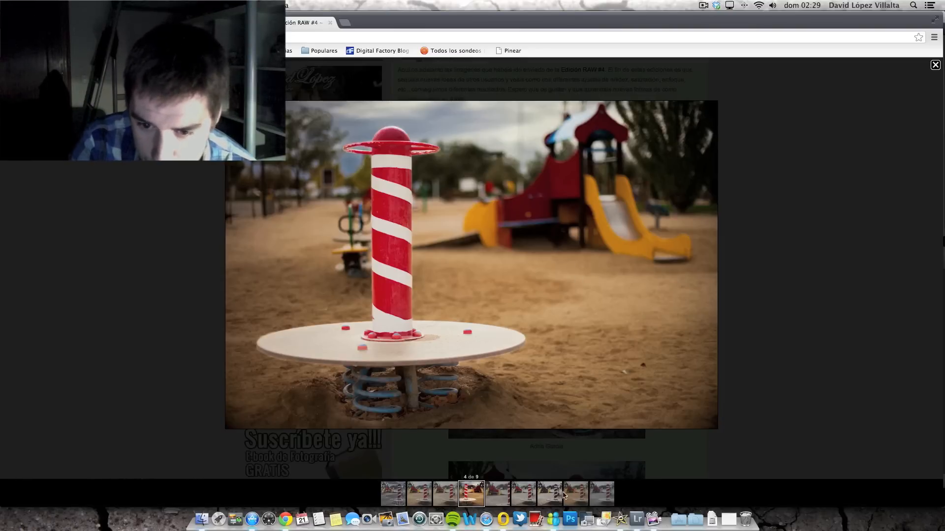
click(531, 495)
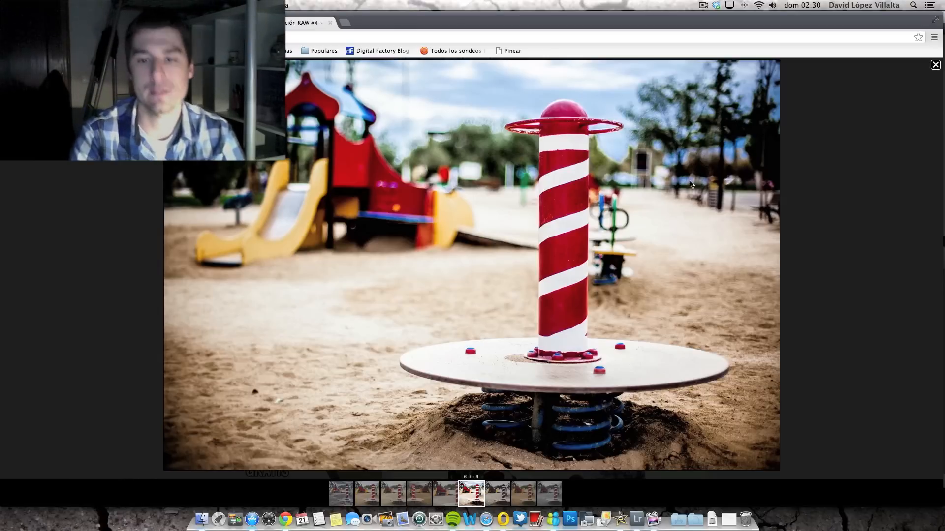
- View the seventh edit and compare it with the first edit in the gallery
key(Right)
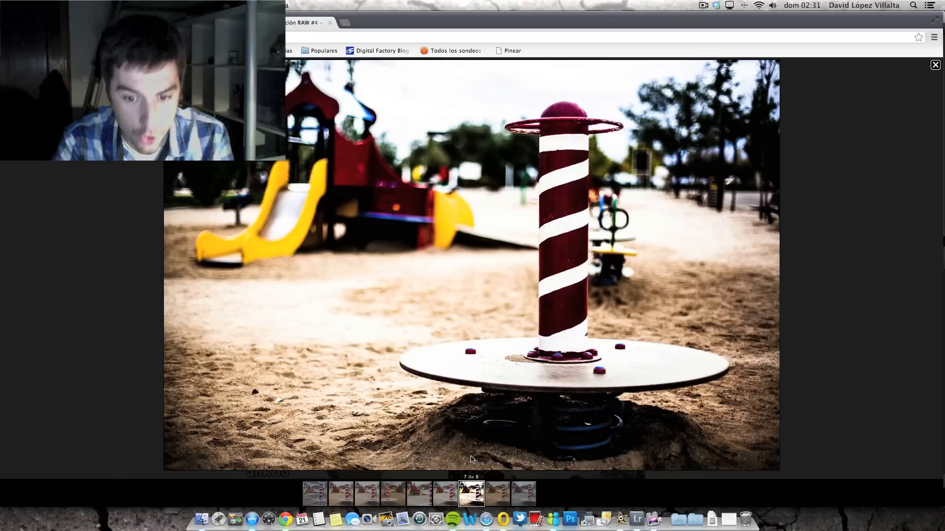
click(315, 498)
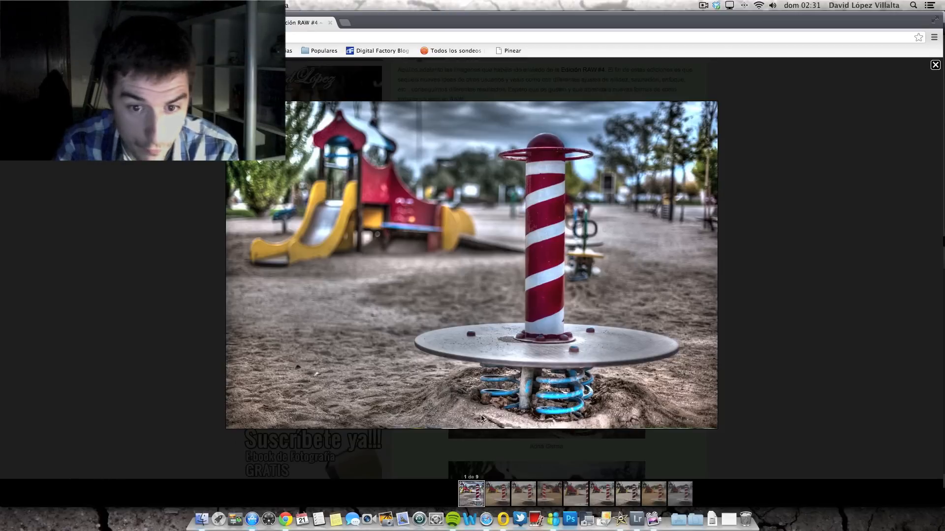
- Switch between the seventh and first edits again to compare their treatment, ending on the seventh
click(627, 494)
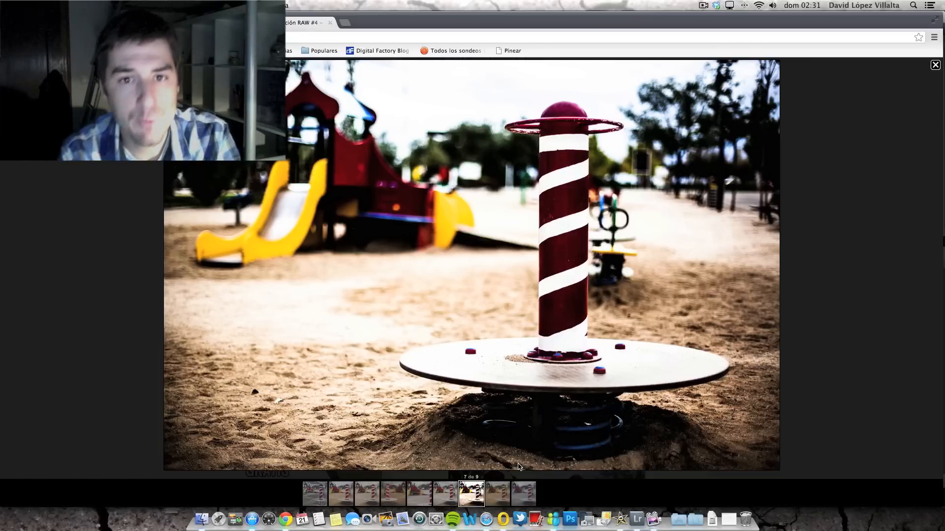
click(313, 494)
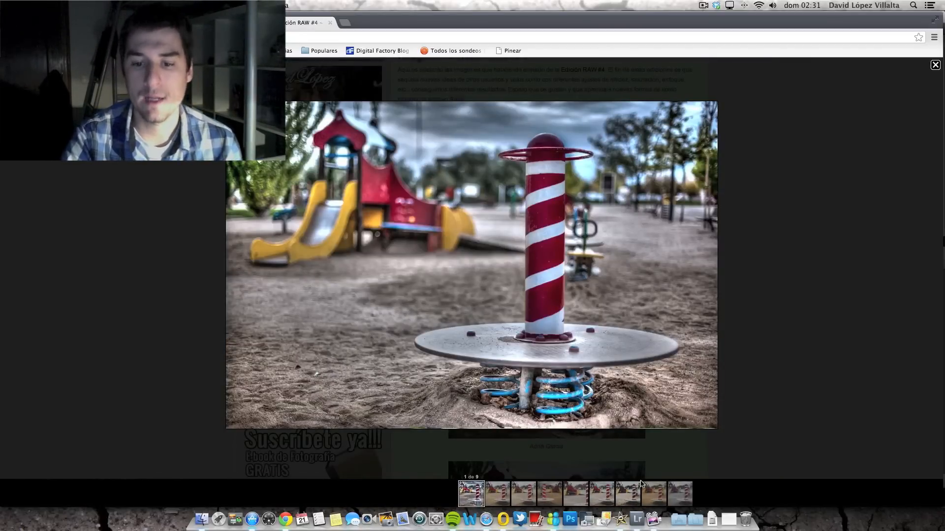
click(630, 494)
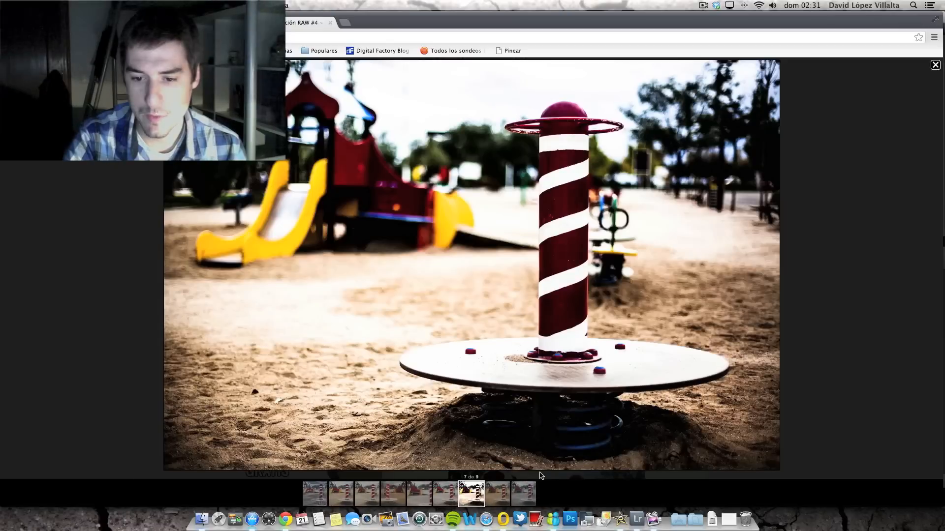
- View the eighth edit, look back at the sixth and go on to the ninth edit in the gallery
click(502, 494)
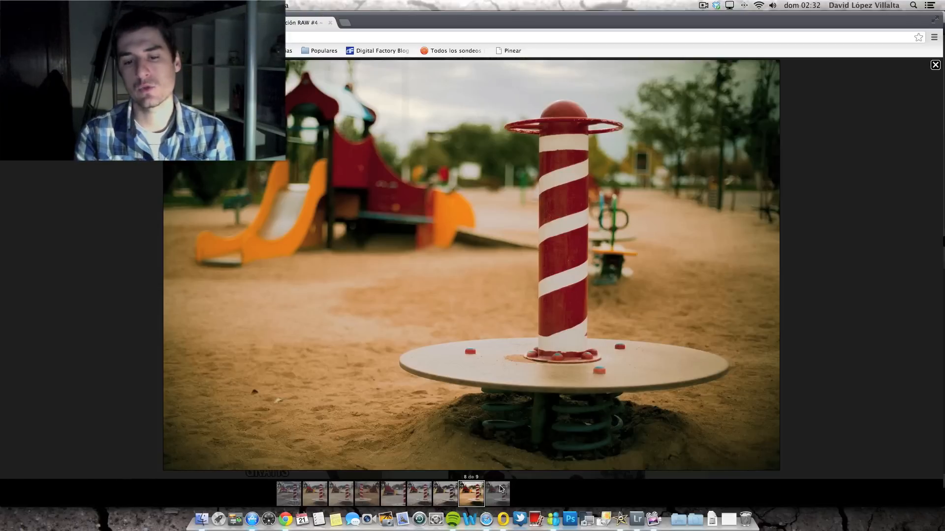
key(Right)
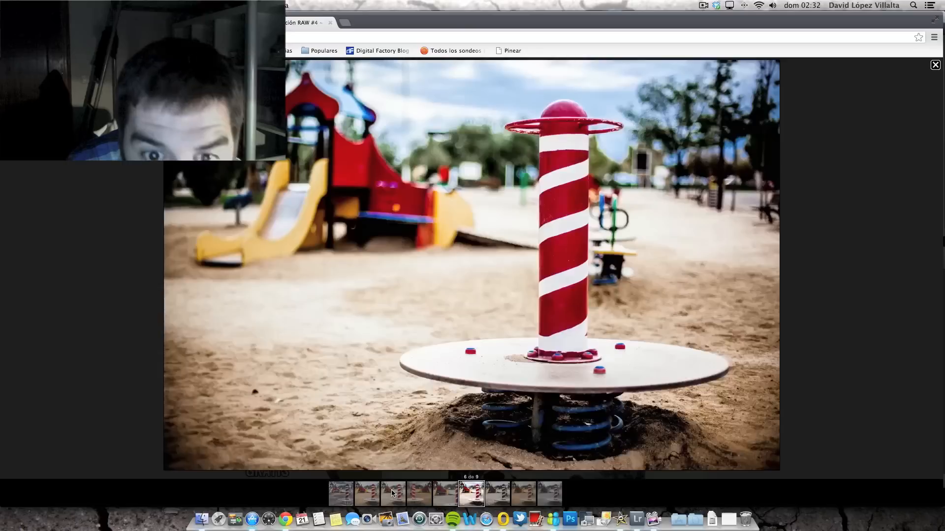
click(393, 493)
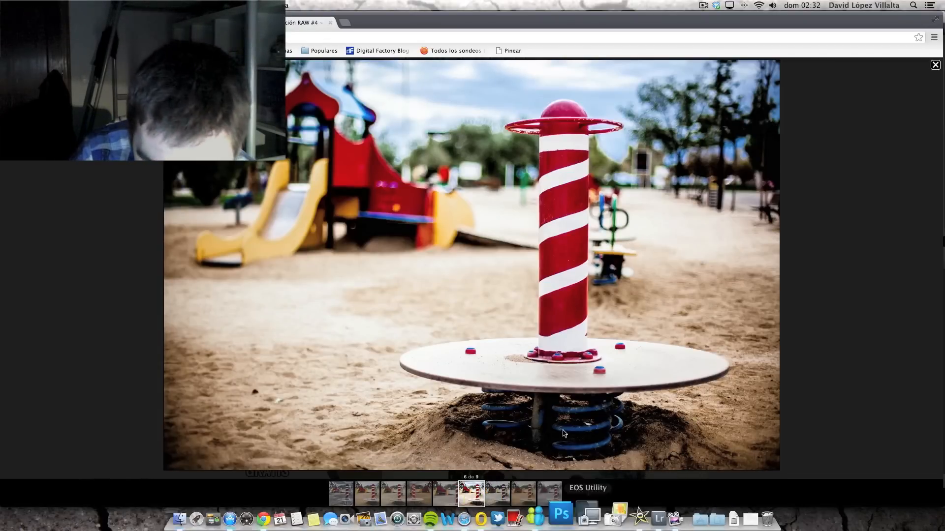
click(550, 494)
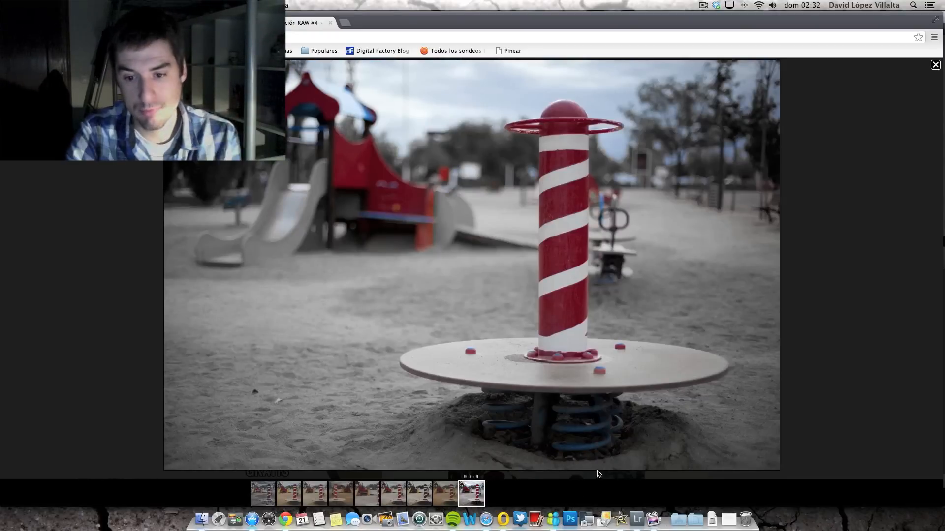
- Switch to Lightroom and try warmer and cooler white balance temperatures on the playground photo, settling on 5600
click(634, 507)
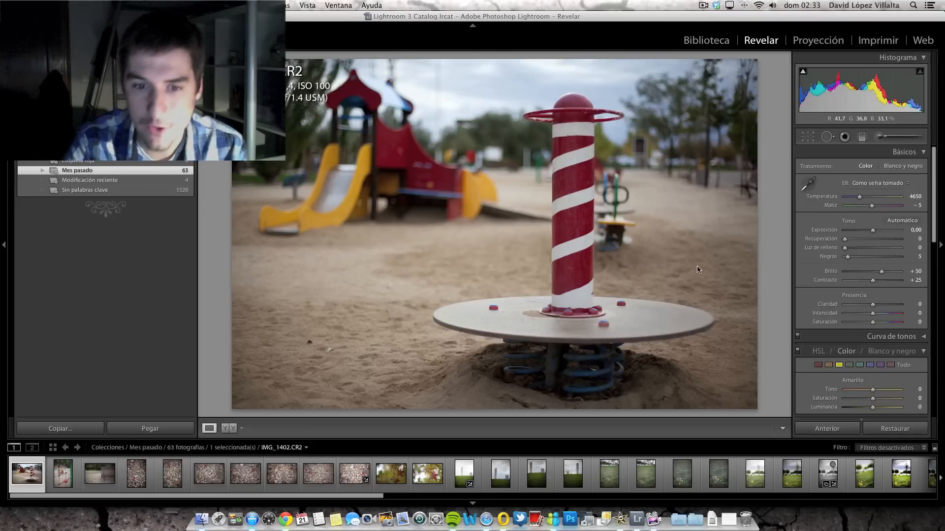
drag(859, 196, 879, 200)
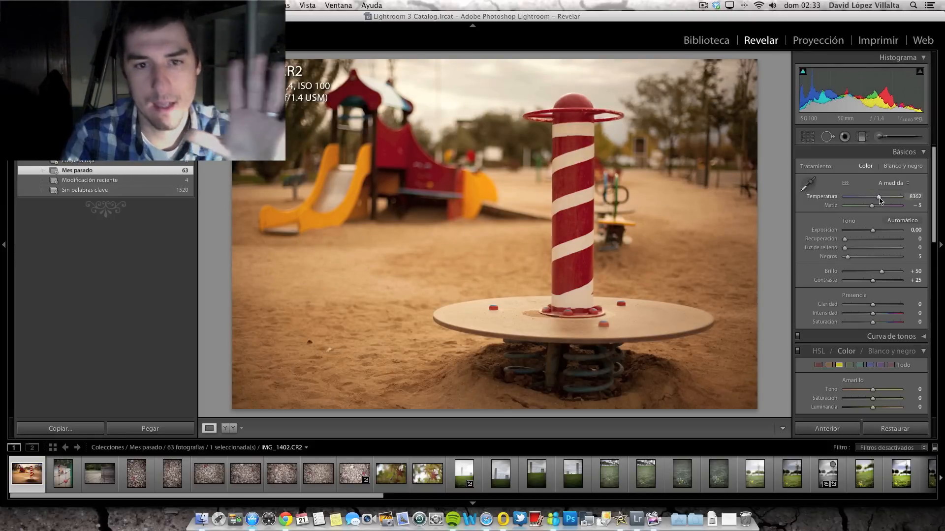
drag(880, 201, 867, 206)
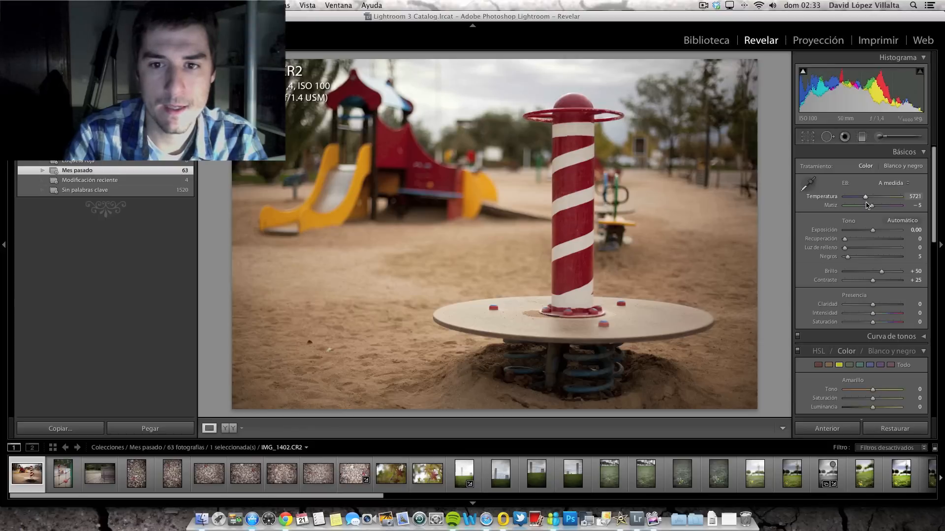
drag(866, 205, 876, 204)
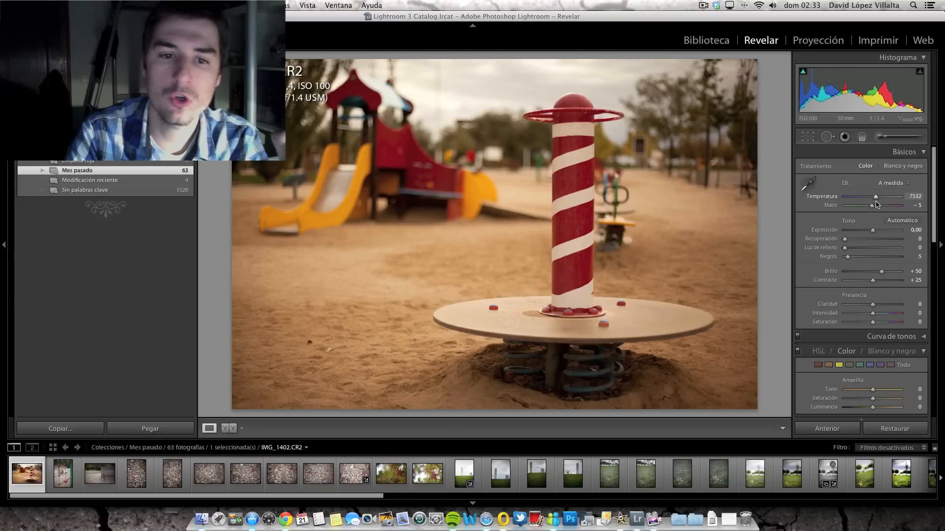
drag(876, 205, 862, 206)
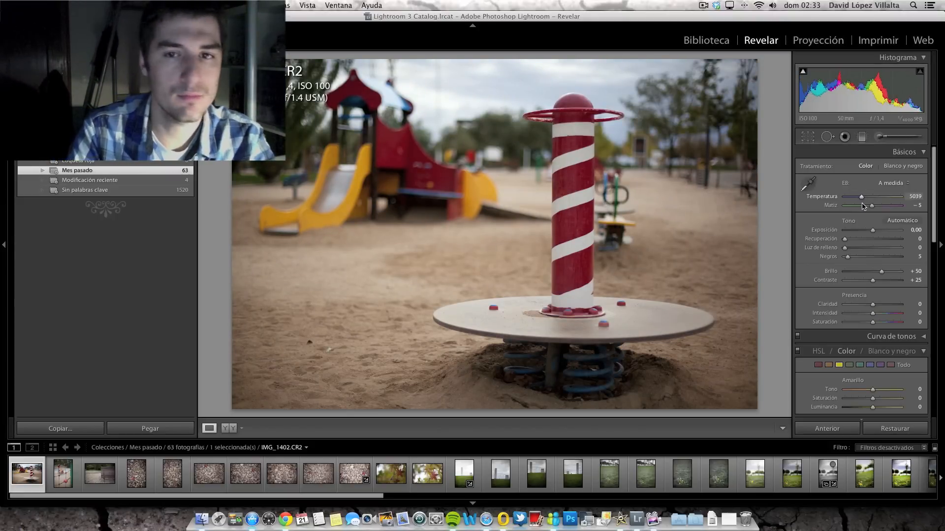
drag(862, 204, 864, 203)
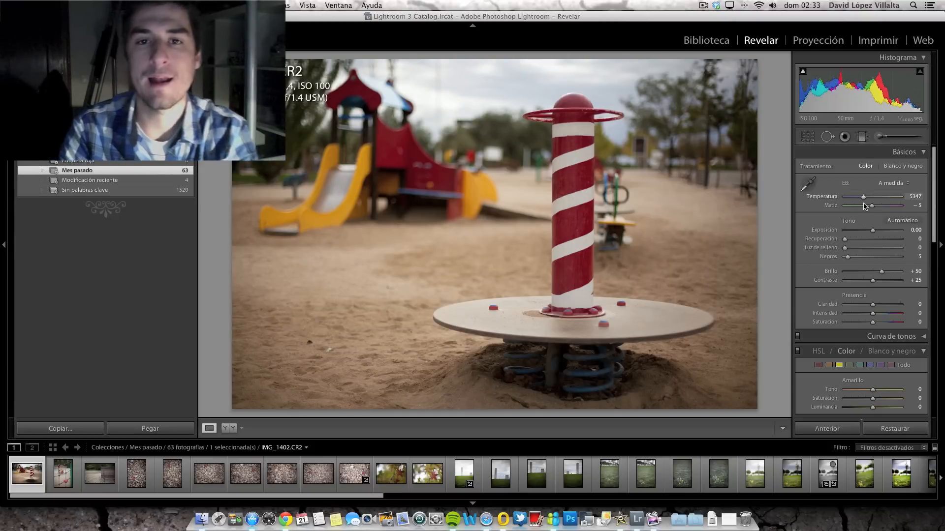
drag(864, 206, 867, 205)
click(915, 196)
text(5600)
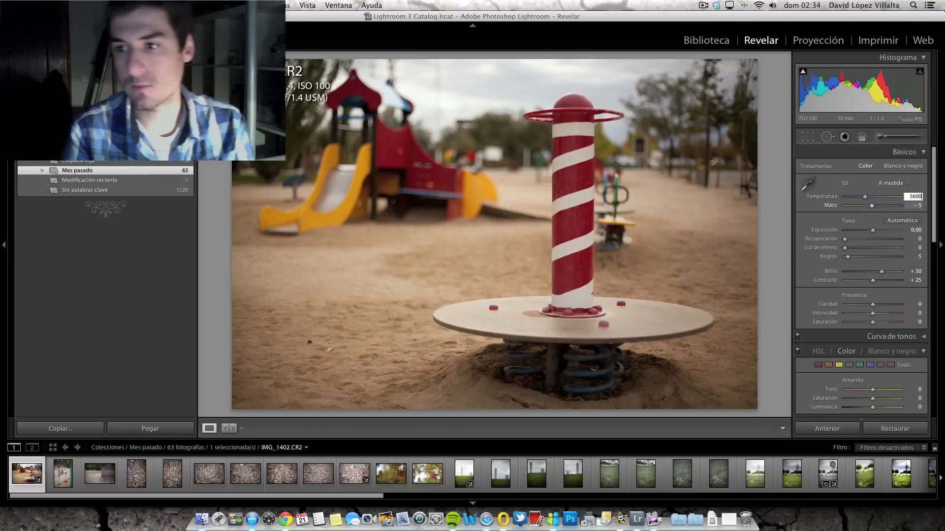
key(Return)
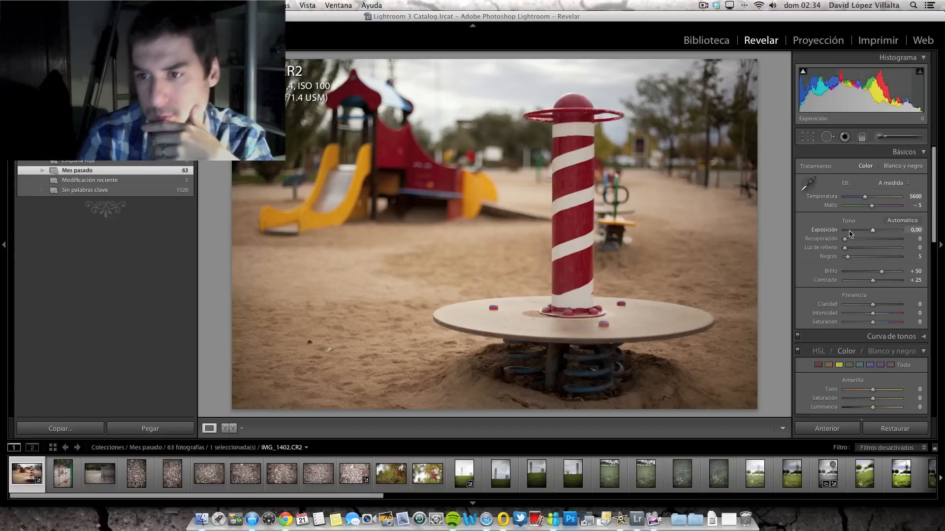
- Try a strong overexposure on the playground photo and bring its exposure down to +0.70
mouse_move(871, 232)
mouse_down()
mouse_move(848, 233)
mouse_move(889, 234)
mouse_up()
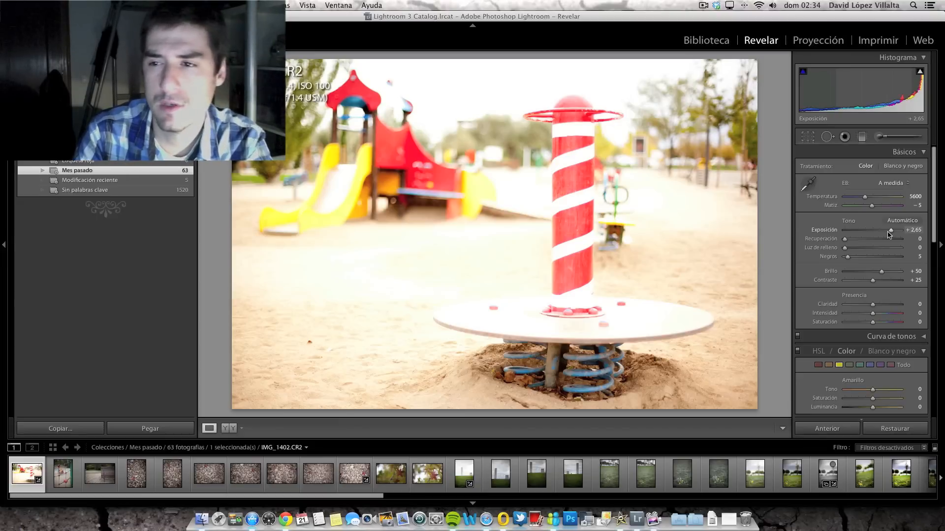
drag(889, 235, 886, 236)
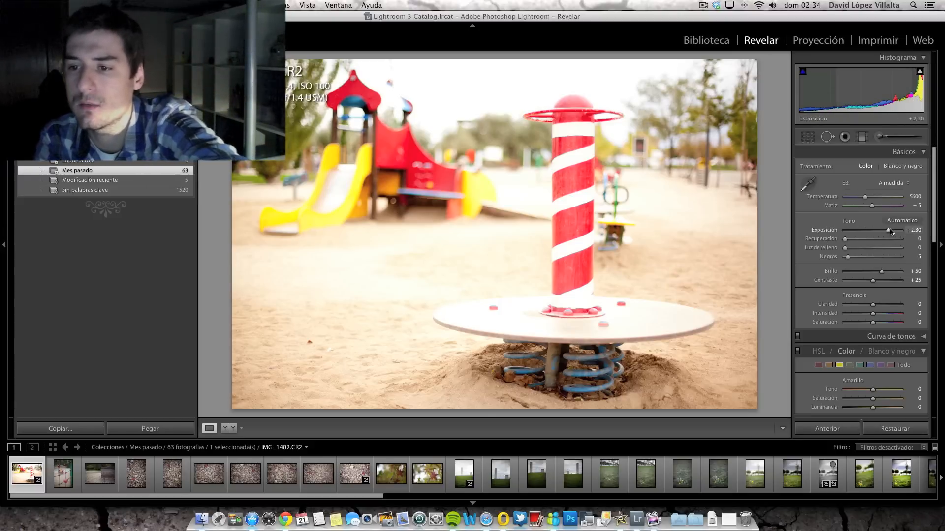
drag(892, 232, 878, 234)
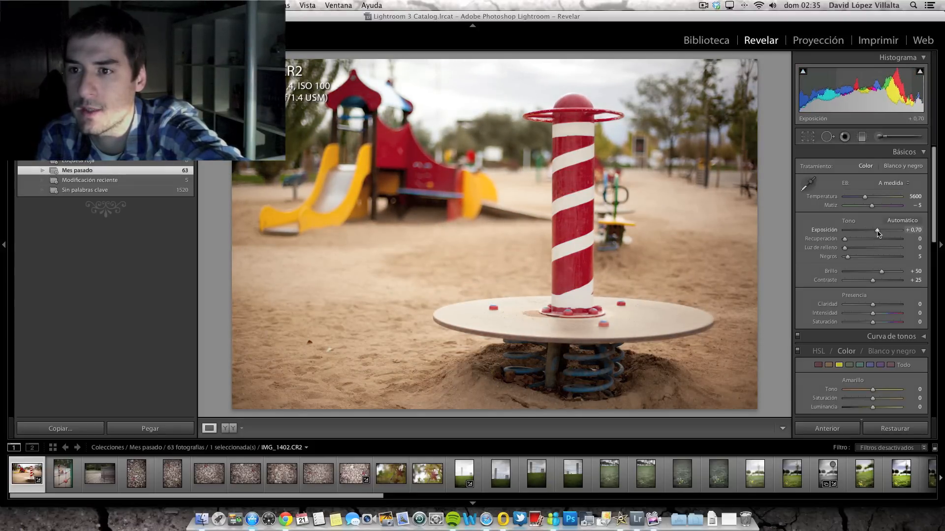
drag(878, 233, 876, 233)
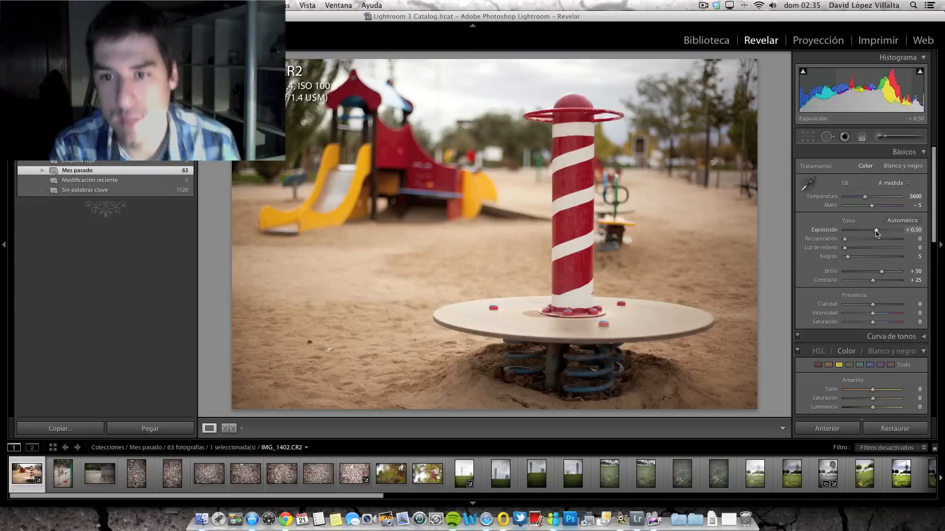
drag(878, 232, 877, 232)
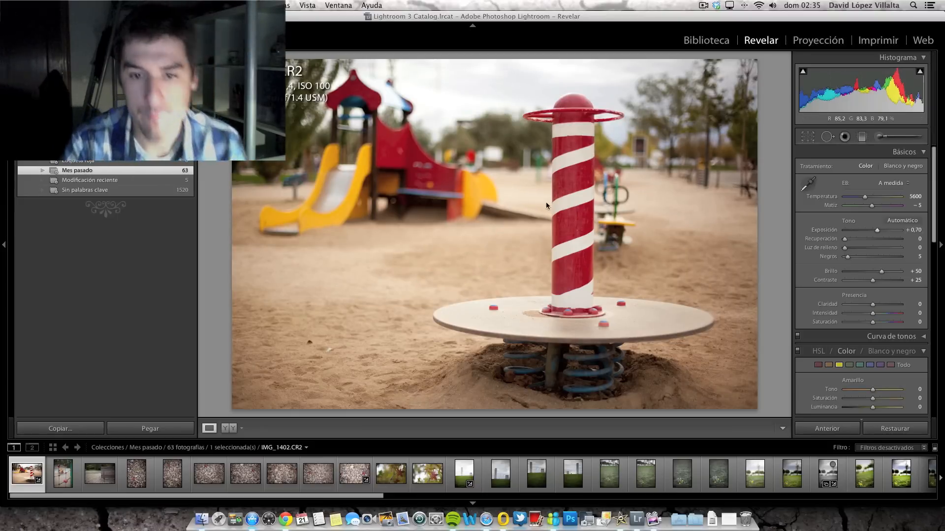
- Examine the sand, the round platform and the striped pole up to its red top at close zoom
click(339, 267)
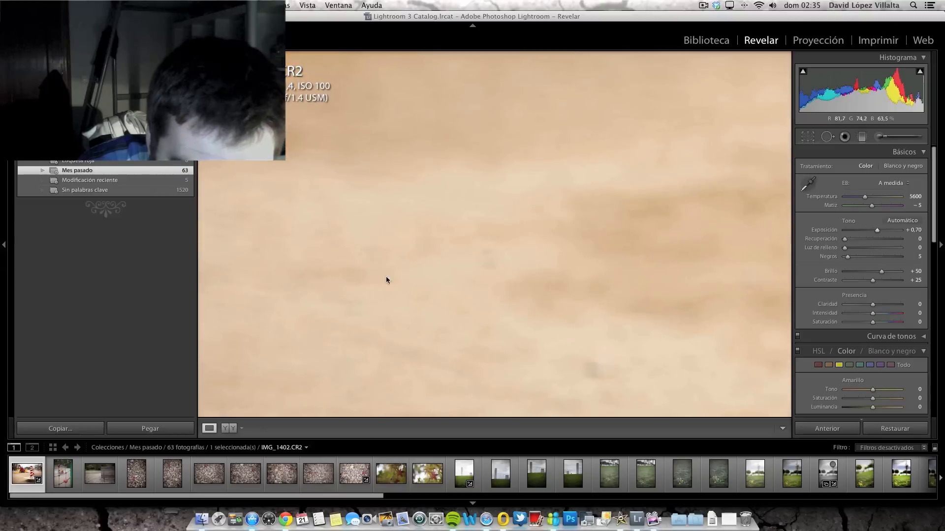
mouse_move(526, 241)
mouse_down()
mouse_move(453, 216)
mouse_move(325, 118)
mouse_up()
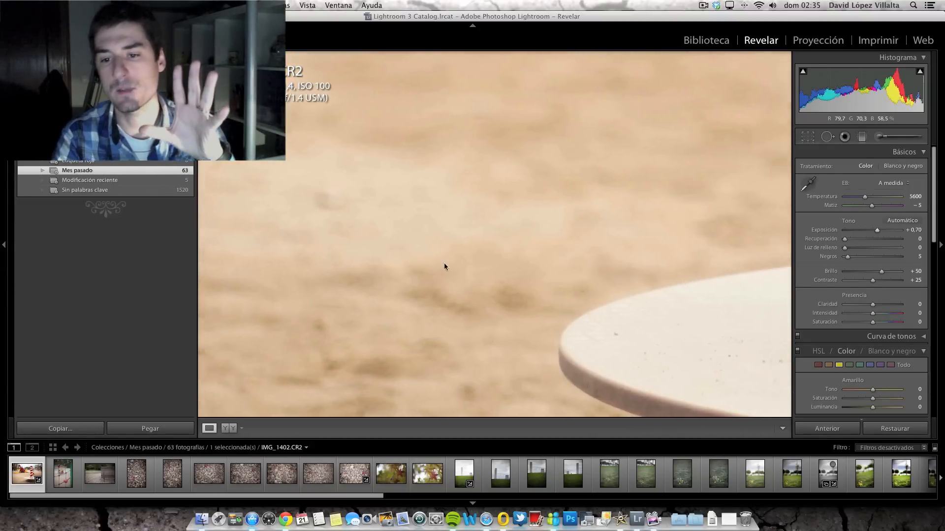
drag(528, 276, 315, 267)
drag(633, 299, 484, 297)
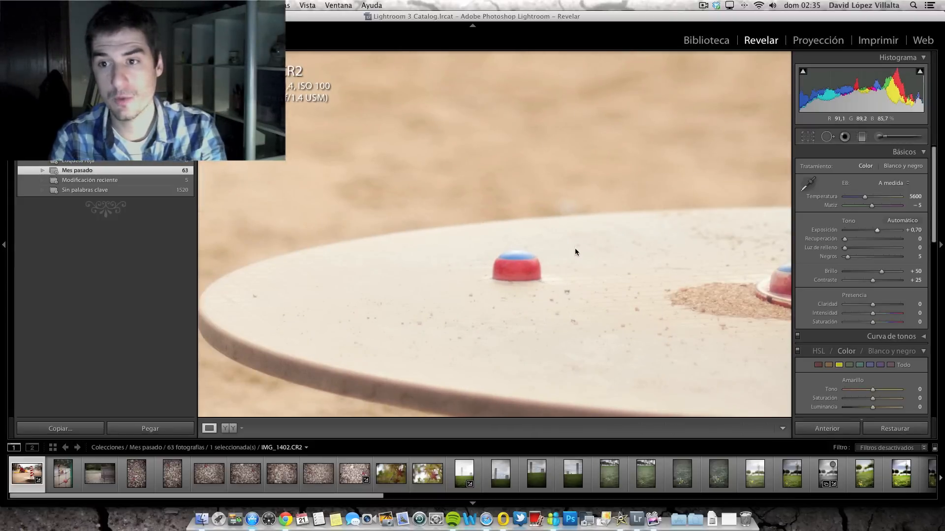
drag(589, 155, 597, 441)
drag(593, 301, 531, 473)
mouse_move(584, 161)
mouse_down()
mouse_move(509, 309)
mouse_move(508, 390)
mouse_up()
drag(533, 220, 551, 379)
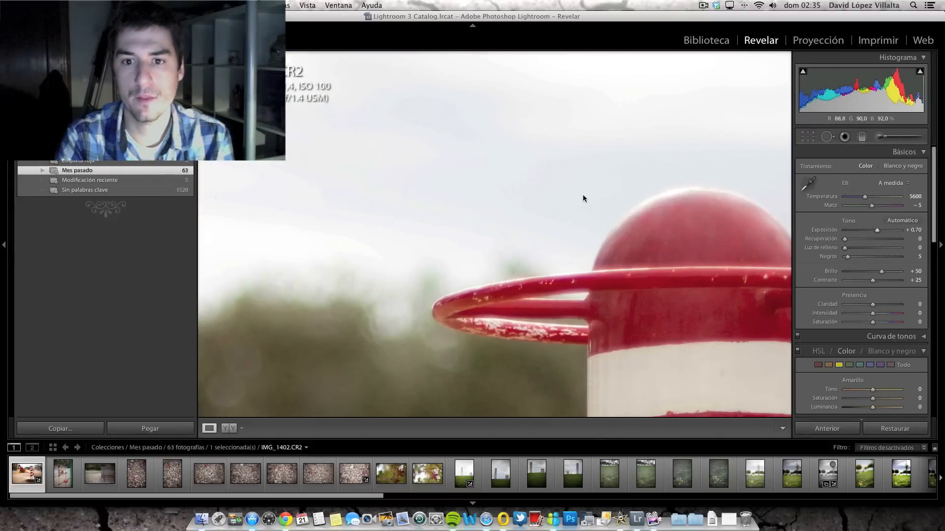
- Examine the sky, the trees and the area beside the slide tower at close zoom and return to the whole photo
drag(571, 210, 485, 327)
drag(515, 214, 207, 165)
drag(551, 233, 467, 240)
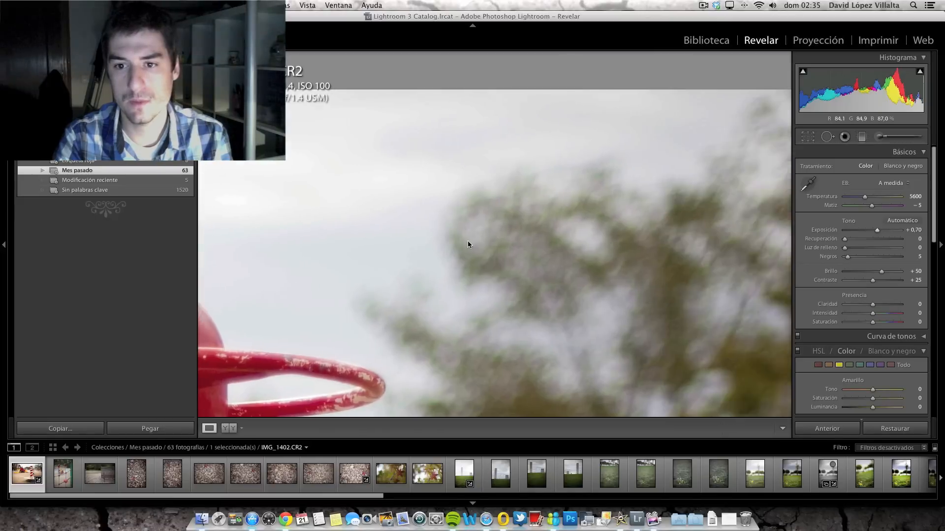
drag(393, 236, 757, 266)
drag(325, 257, 752, 254)
drag(546, 256, 770, 164)
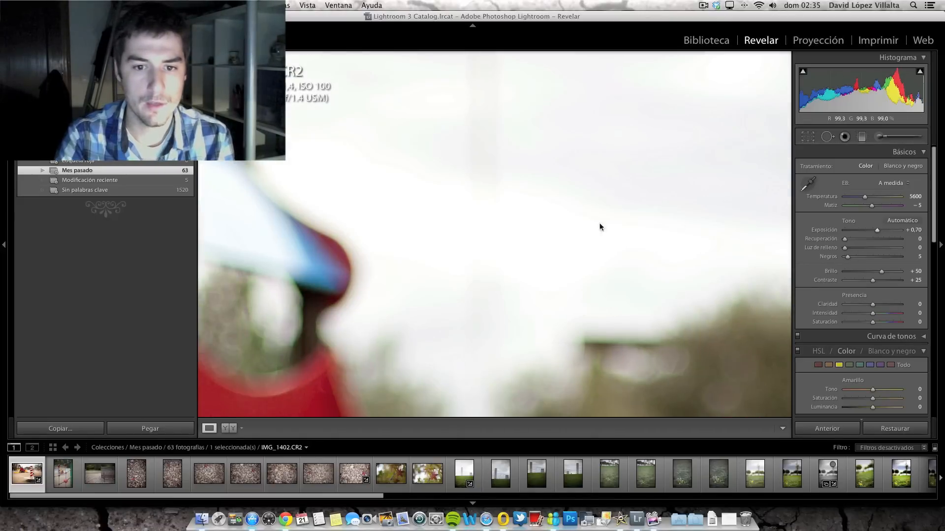
drag(603, 294, 579, 223)
click(579, 227)
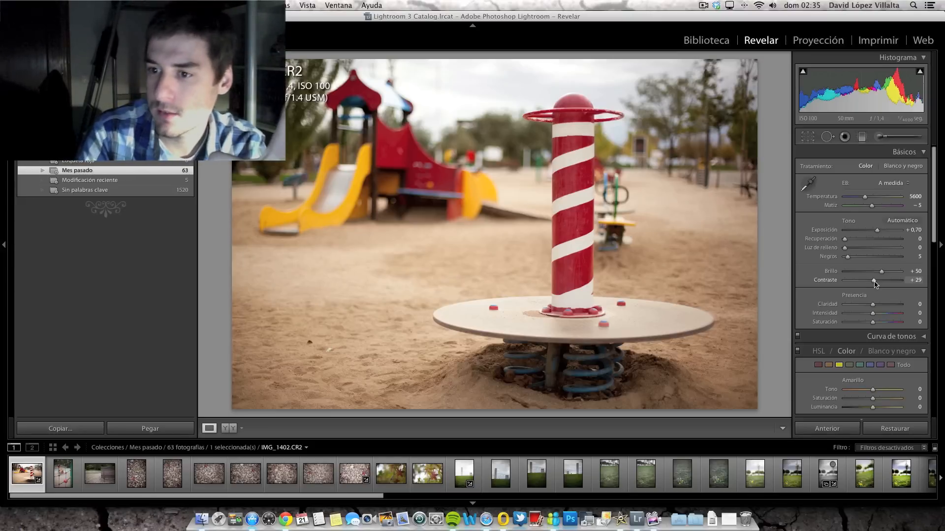
- Raise the photo's contrast to +55, checking the dark area around the blue springs up close
mouse_move(875, 284)
mouse_down()
mouse_move(889, 284)
mouse_move(880, 284)
mouse_up()
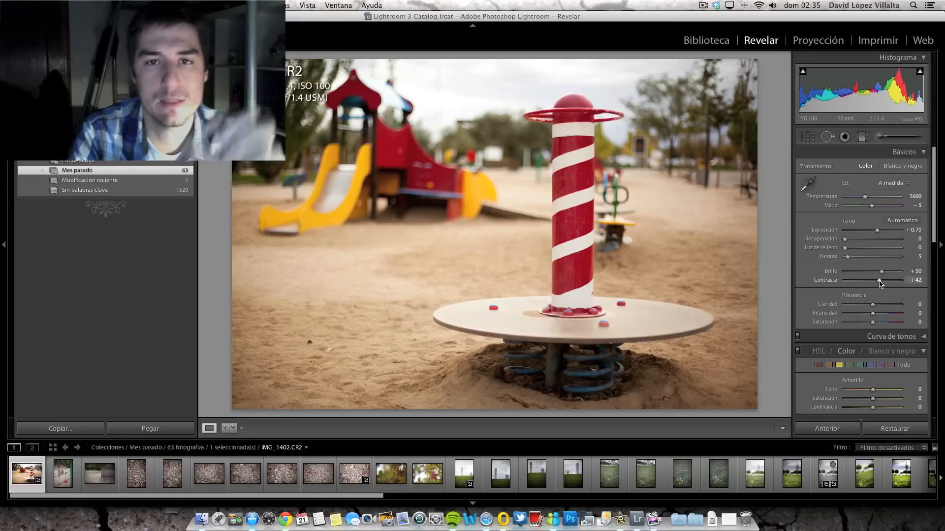
drag(880, 284, 879, 284)
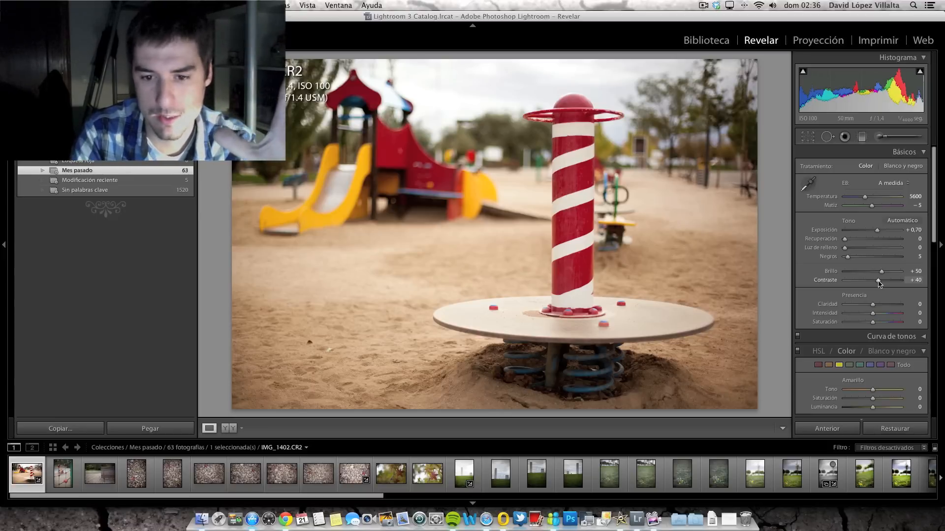
click(593, 382)
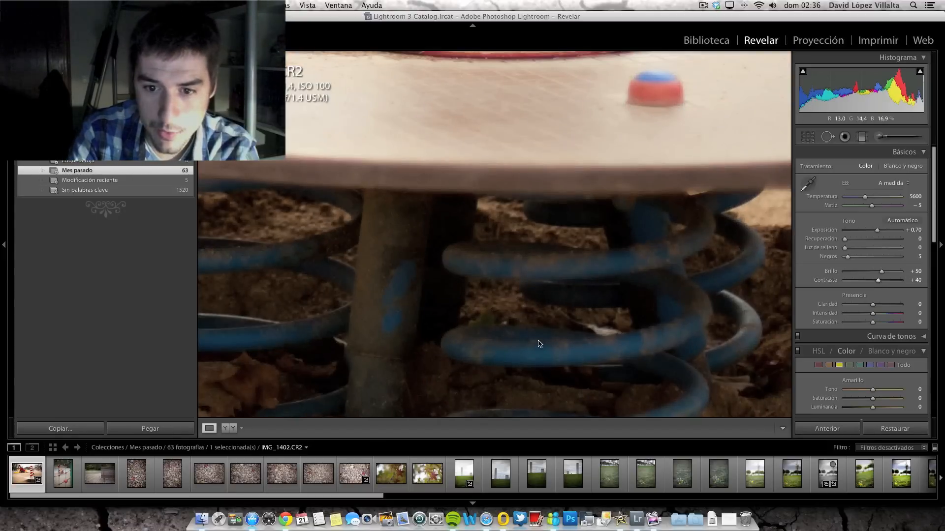
drag(538, 344, 600, 294)
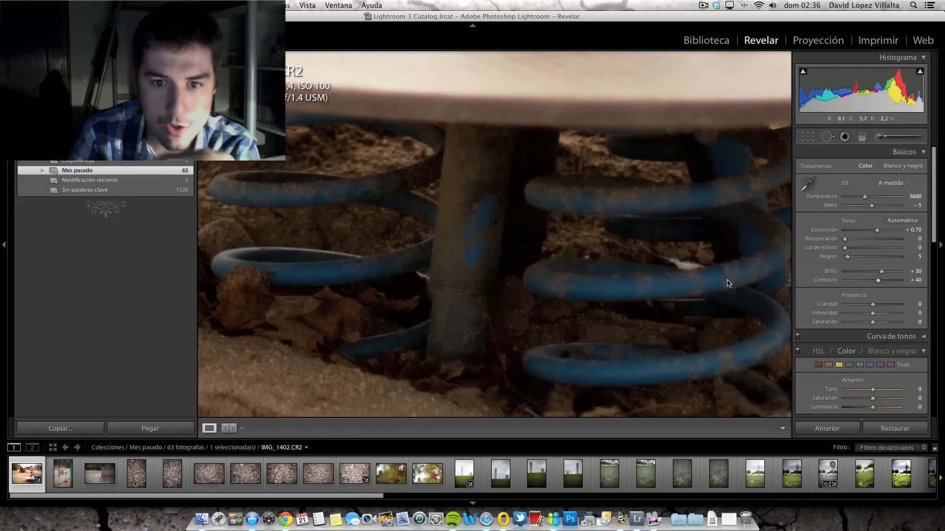
mouse_move(877, 280)
mouse_down()
mouse_move(899, 281)
mouse_move(883, 281)
mouse_up()
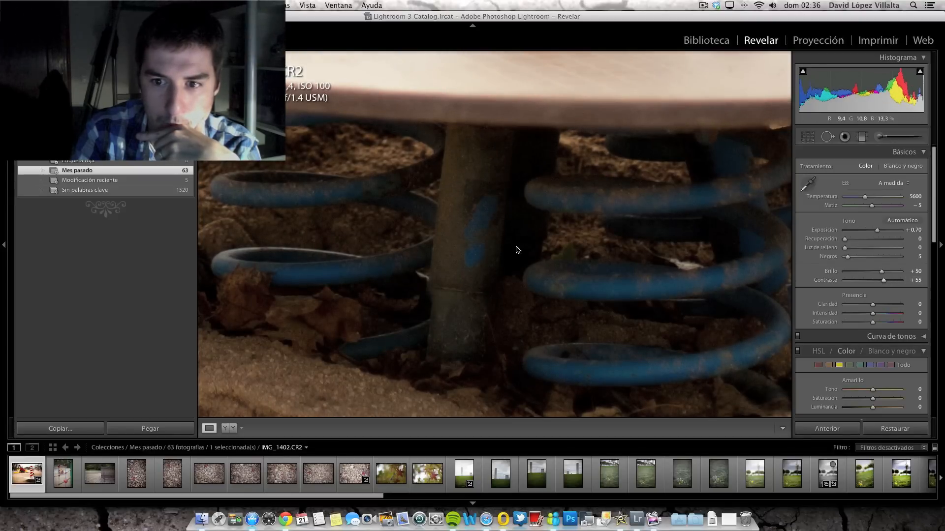
click(485, 239)
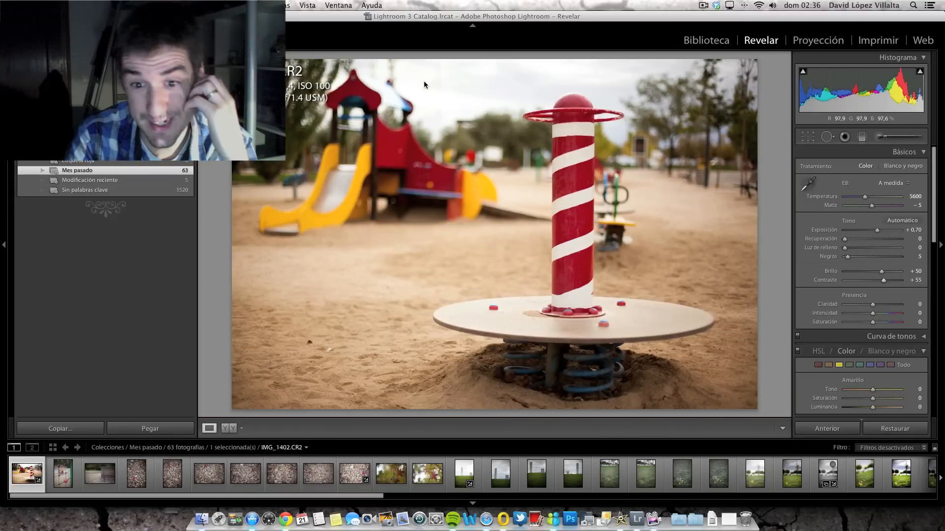
- Examine the bright sky beside the slide tower and the light sand in the middle ground at close zoom
click(424, 81)
drag(483, 158, 505, 123)
drag(506, 164, 430, 151)
drag(501, 194, 394, 83)
drag(529, 175, 465, 150)
click(386, 216)
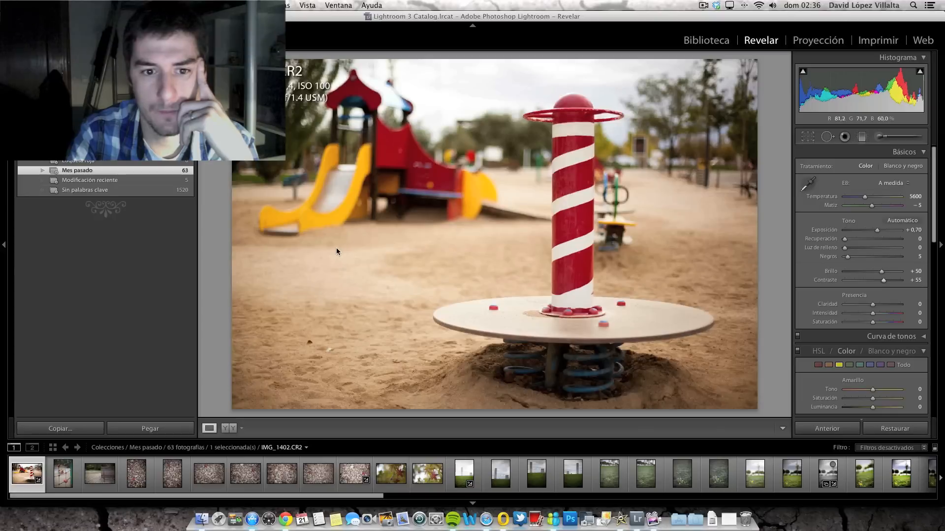
click(344, 286)
drag(276, 270, 378, 302)
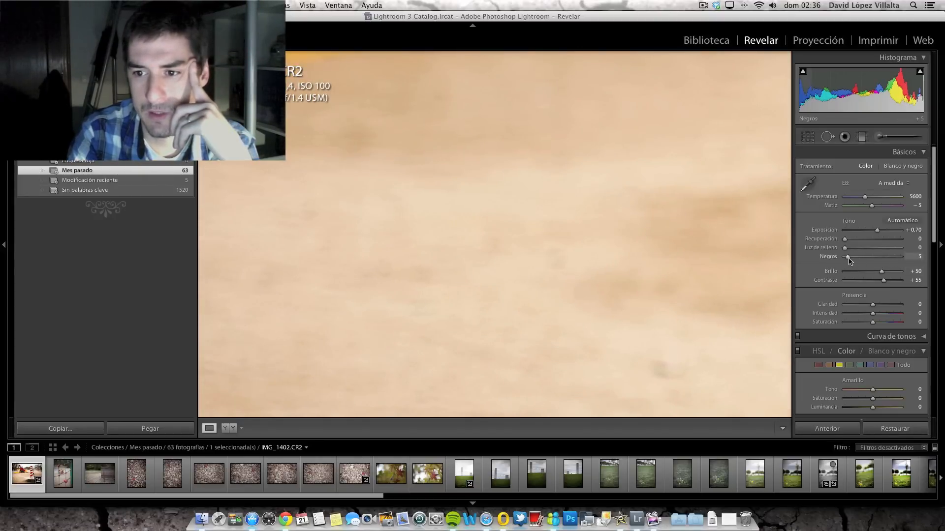
- Try raising the photo's blacks to 19, checking the dark area around the blue springs up close and in the whole photo
click(639, 247)
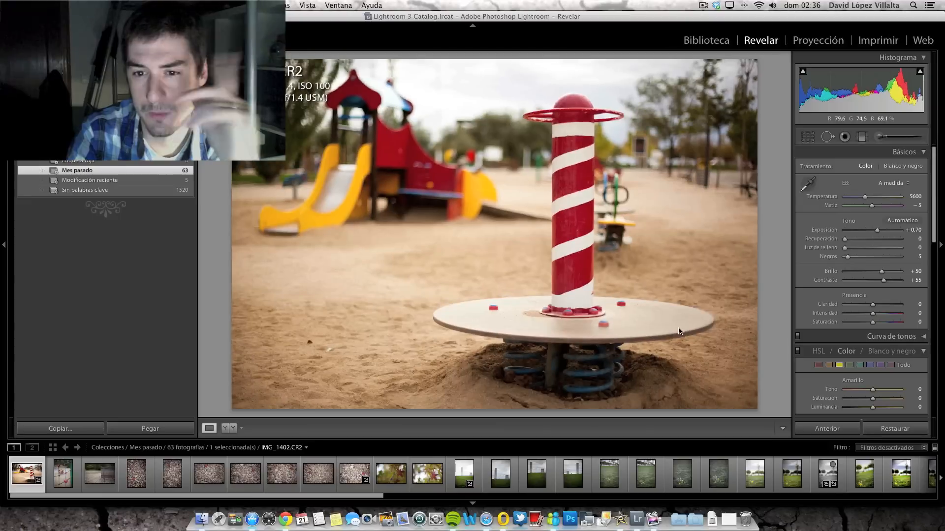
click(561, 324)
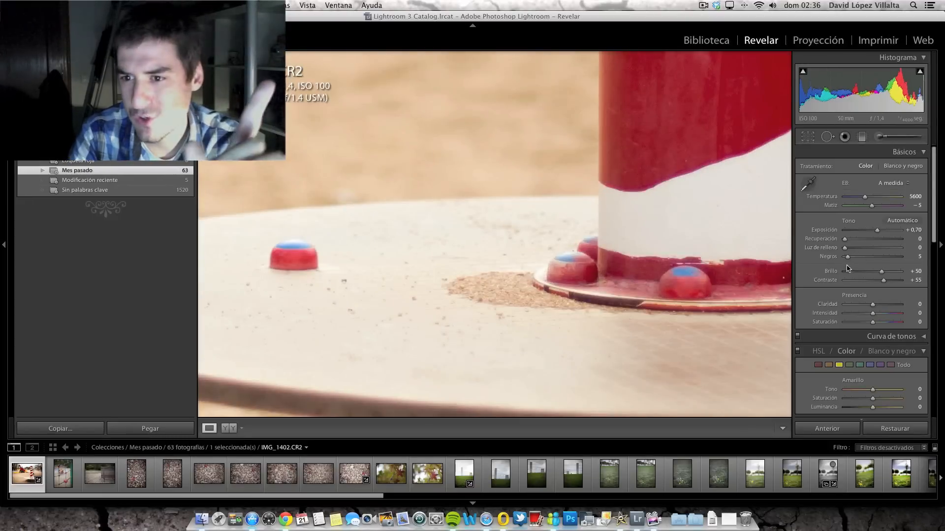
drag(697, 329, 590, 170)
drag(663, 337, 599, 162)
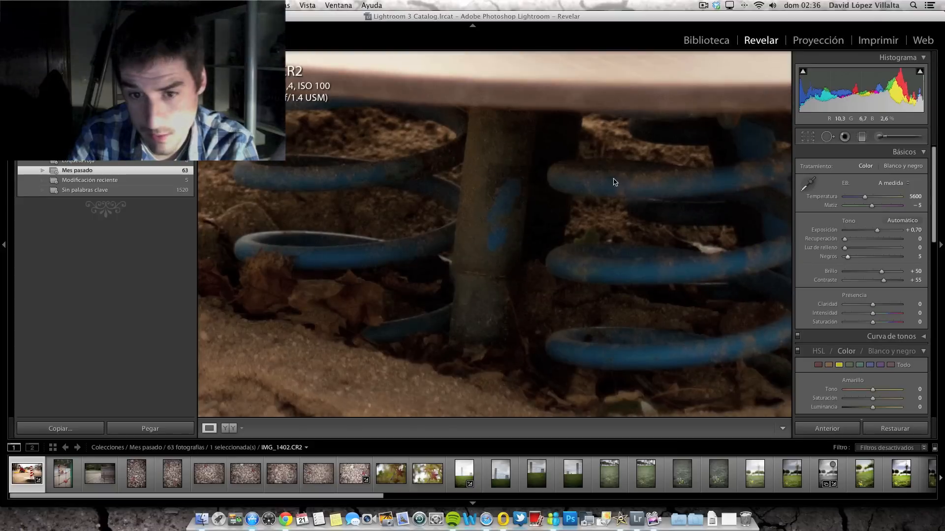
drag(847, 257, 856, 262)
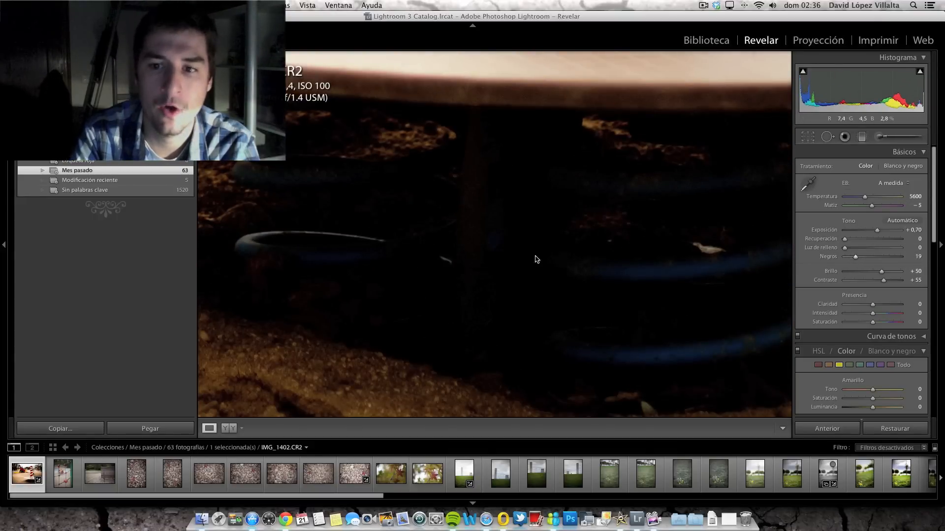
click(451, 240)
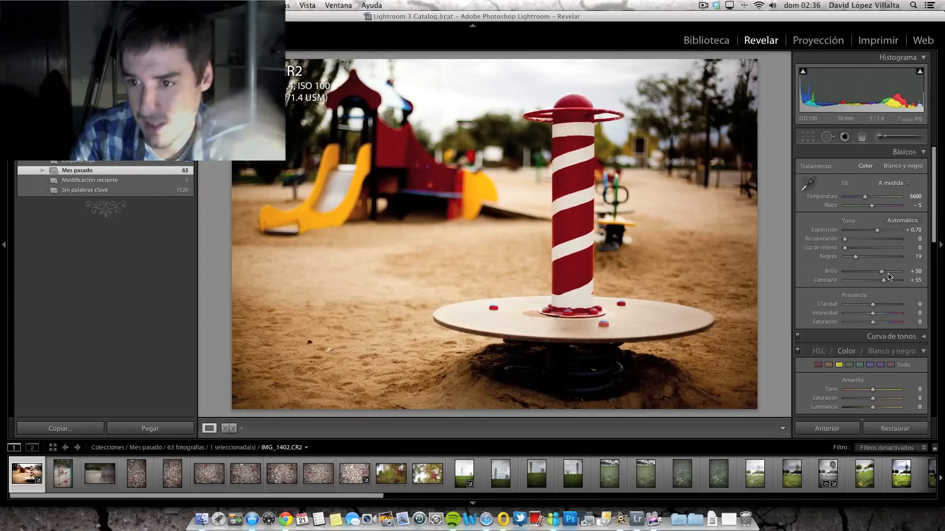
- Set the blacks to 6 while inspecting the blue springs up close, and return to the whole photo
click(580, 362)
drag(596, 363, 508, 163)
drag(856, 261, 849, 262)
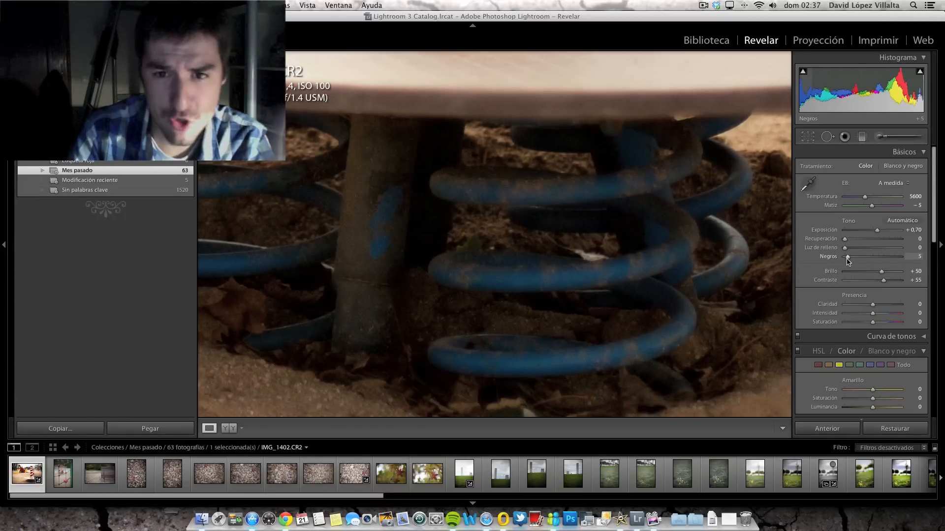
drag(847, 261, 848, 261)
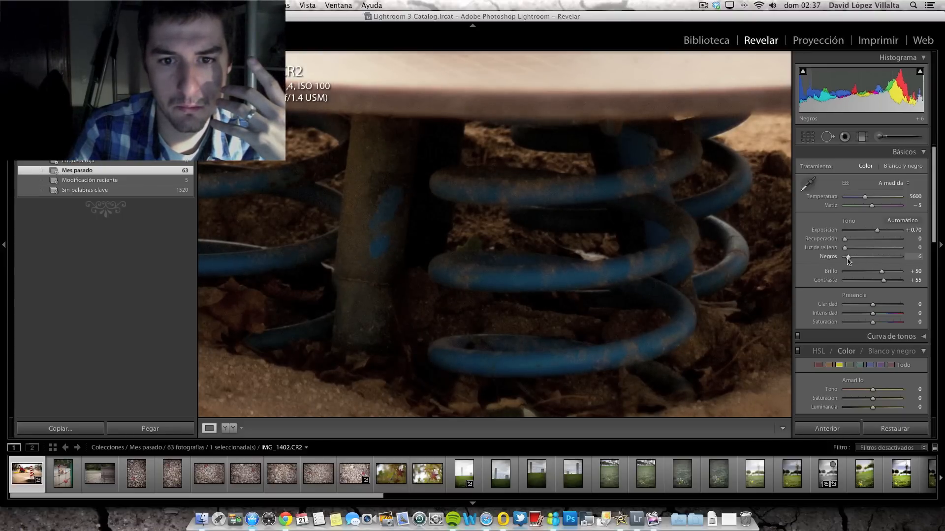
click(593, 259)
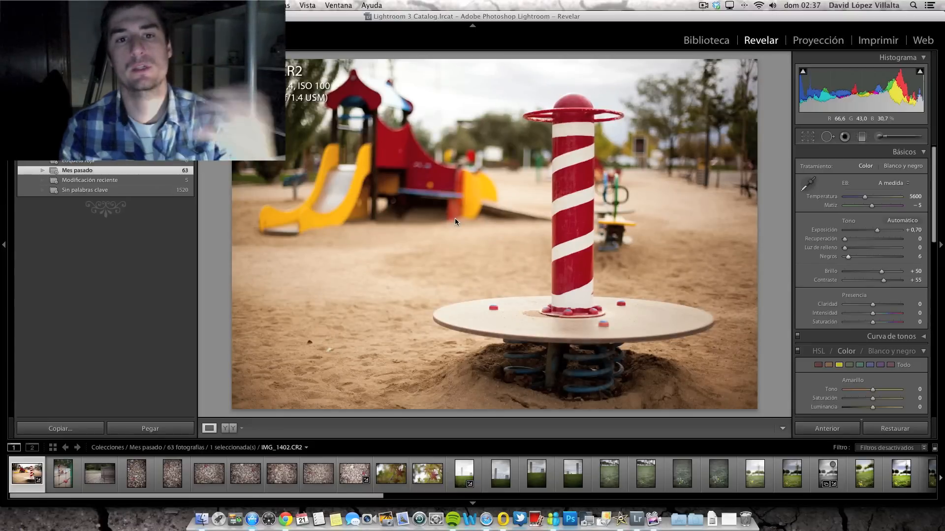
- Set the sharpening detail preview to the red and blue bolt cap at the base of the striped pole
scroll(873, 249, down, 4)
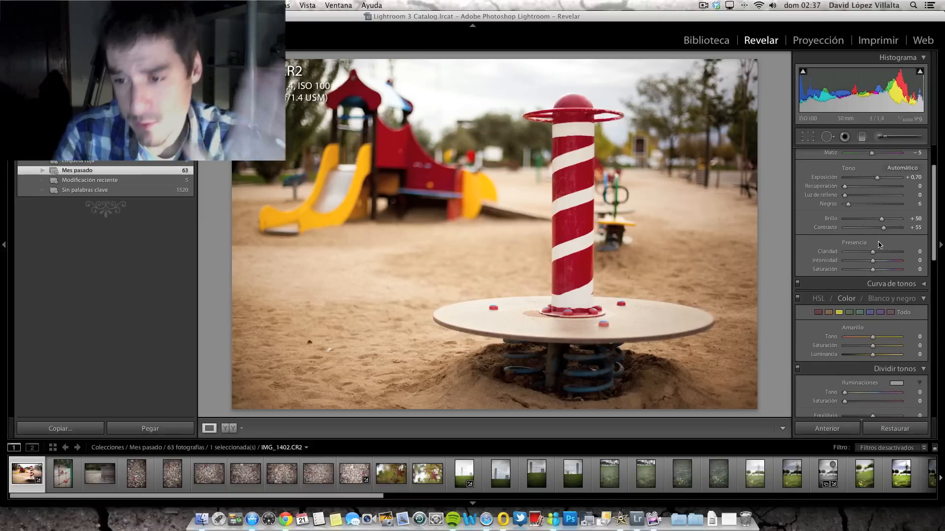
scroll(879, 244, down, 10)
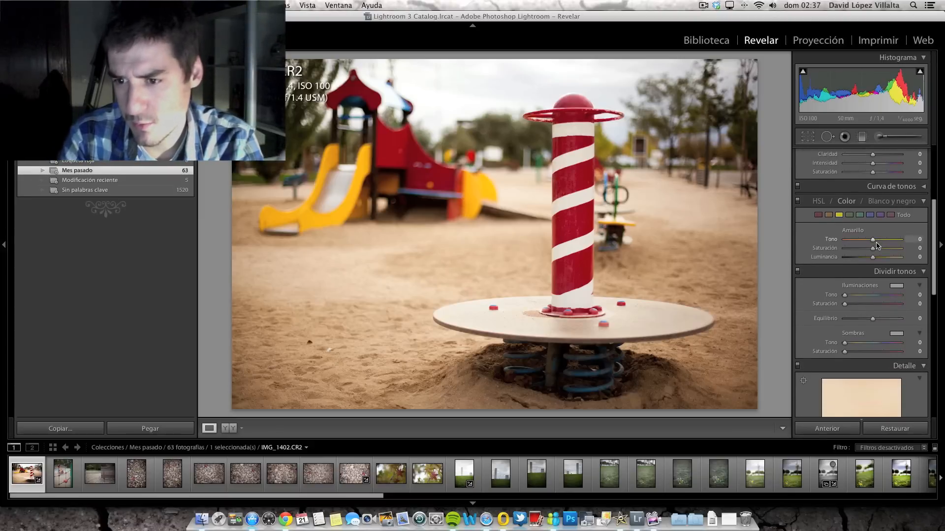
scroll(876, 246, down, 4)
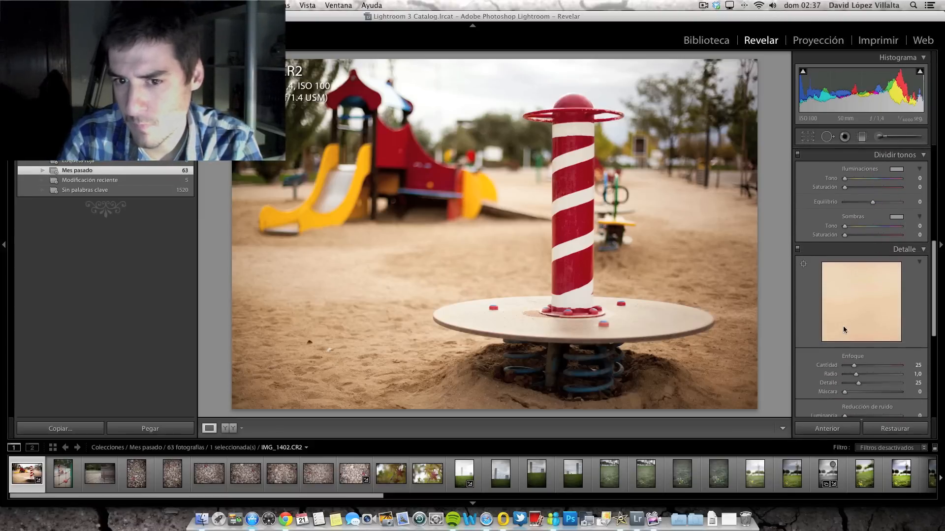
click(805, 266)
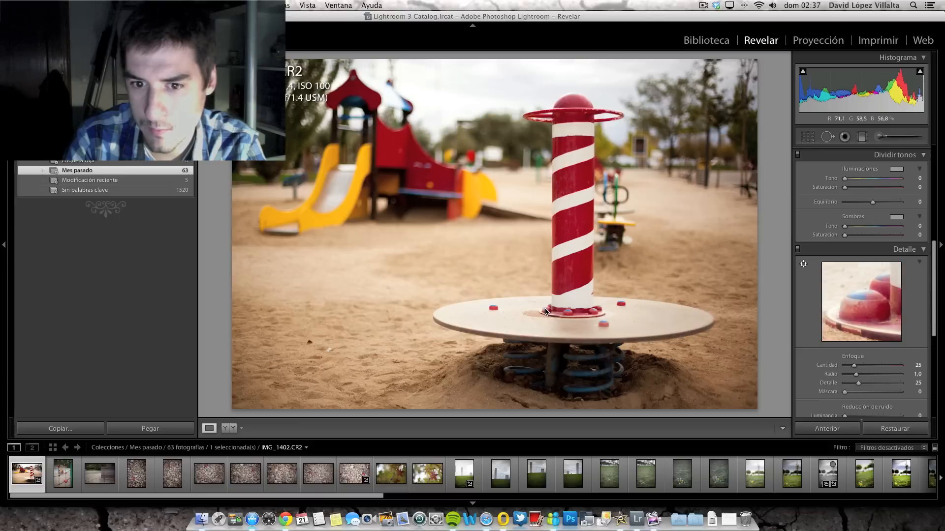
click(564, 313)
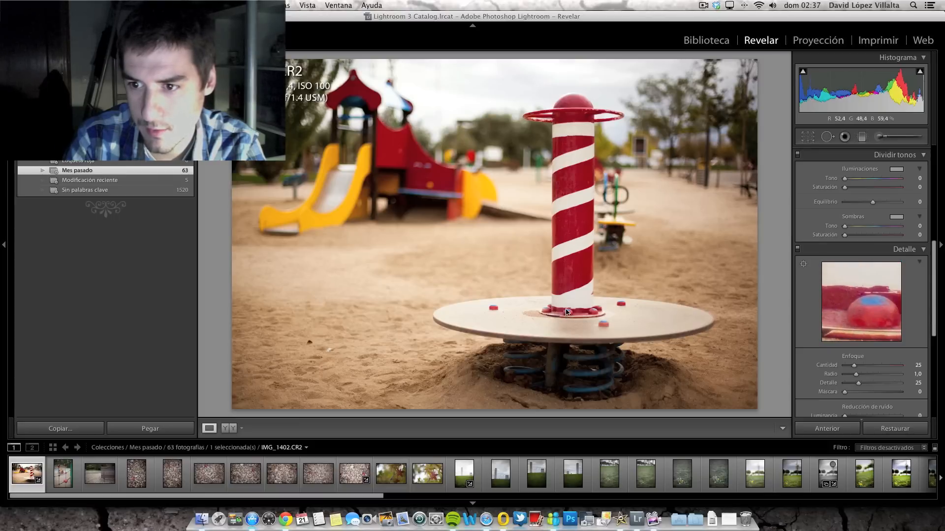
- Set the sharpening amount to 39 and the sharpening mask to 6
drag(853, 367, 867, 368)
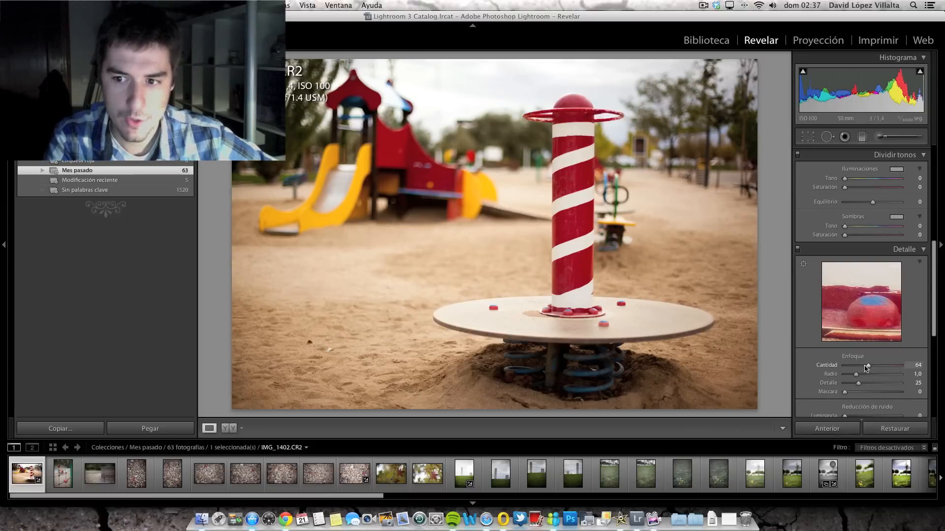
mouse_move(868, 368)
mouse_down()
mouse_move(894, 369)
mouse_move(862, 367)
mouse_up()
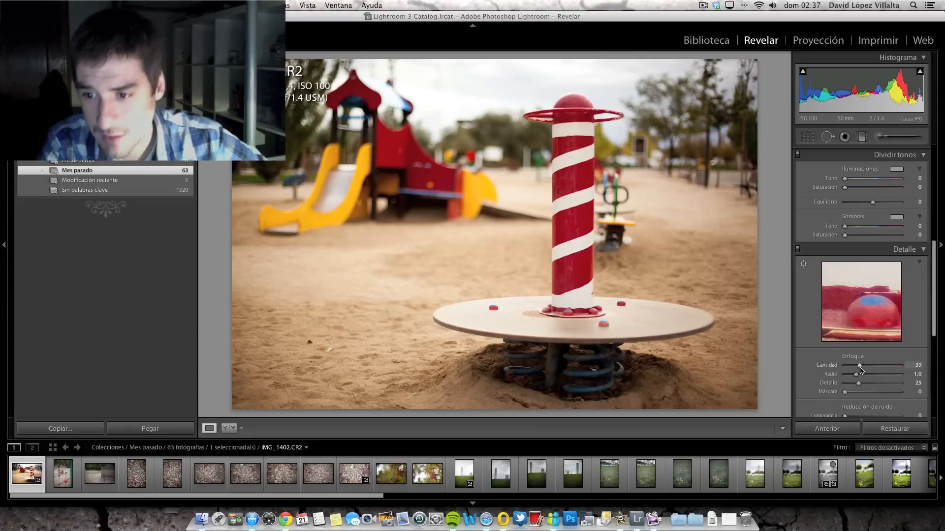
mouse_move(846, 393)
mouse_down()
mouse_move(892, 394)
mouse_move(851, 393)
mouse_up()
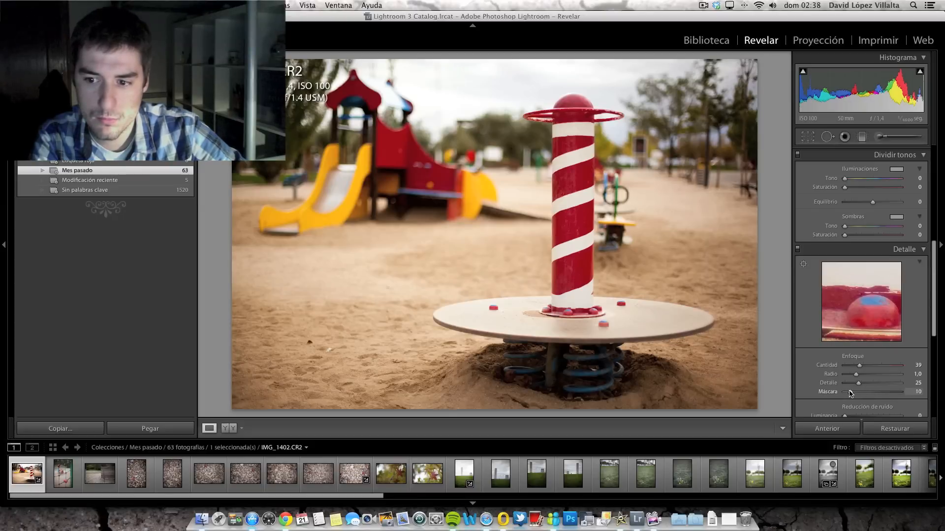
scroll(849, 394, up, 1)
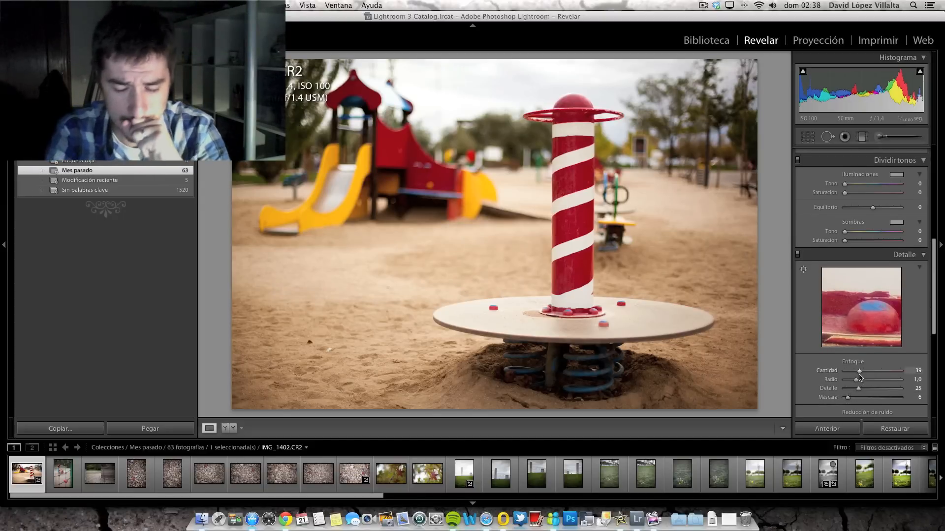
- Set the post-crop vignette amount to -19, trying lighter and darker amounts between +18 and -40 on the way
scroll(852, 401, down, 3)
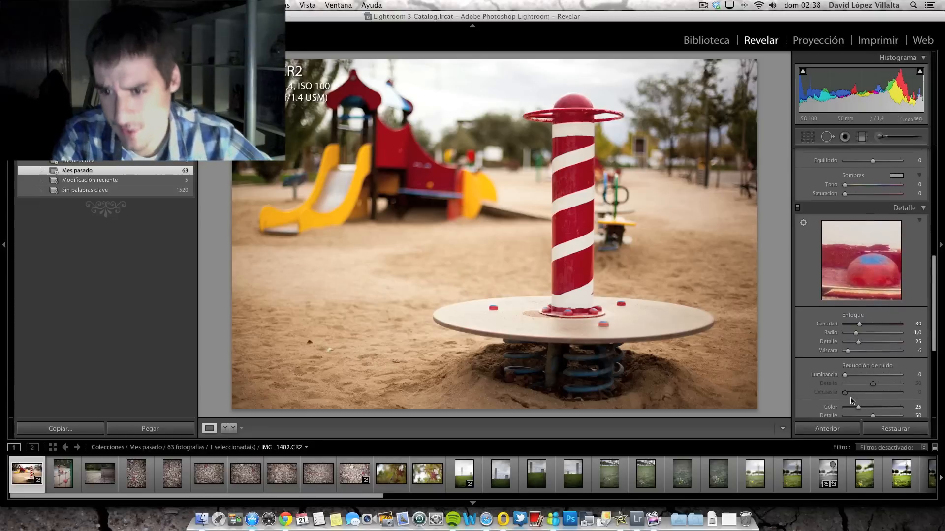
scroll(852, 401, down, 9)
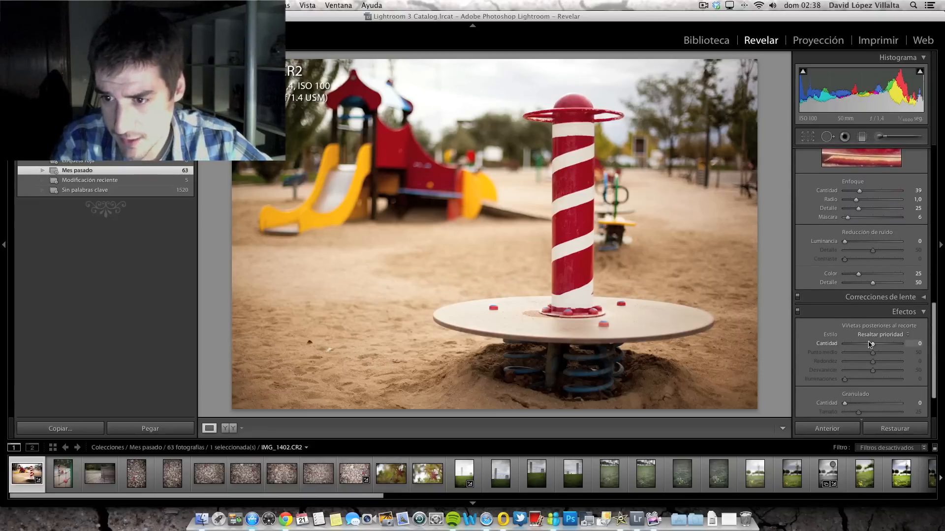
scroll(870, 346, down, 2)
drag(874, 315, 868, 319)
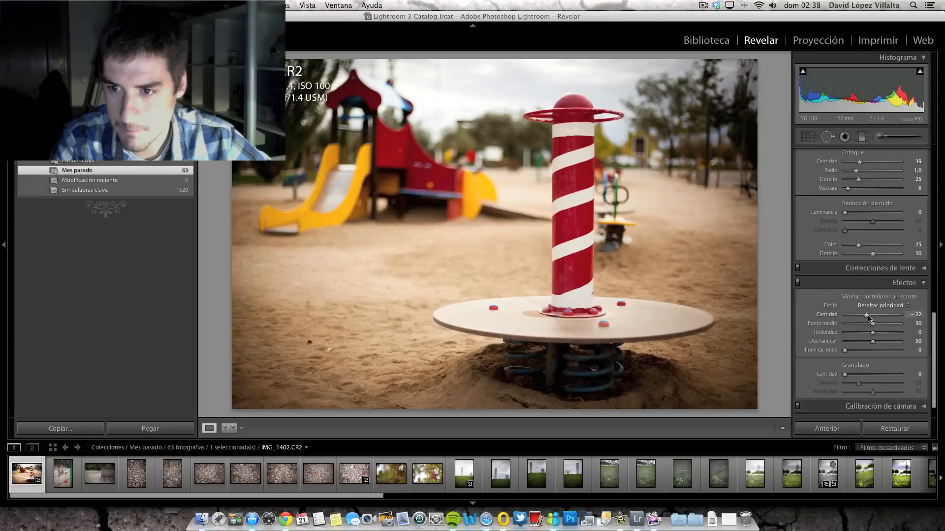
mouse_move(869, 318)
mouse_down()
mouse_move(891, 317)
mouse_move(868, 316)
mouse_move(880, 317)
mouse_up()
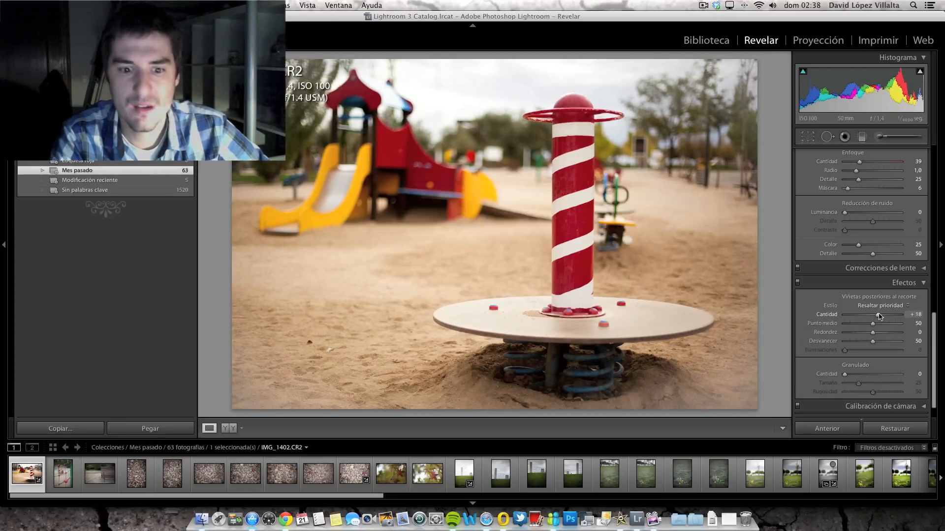
drag(879, 316, 874, 316)
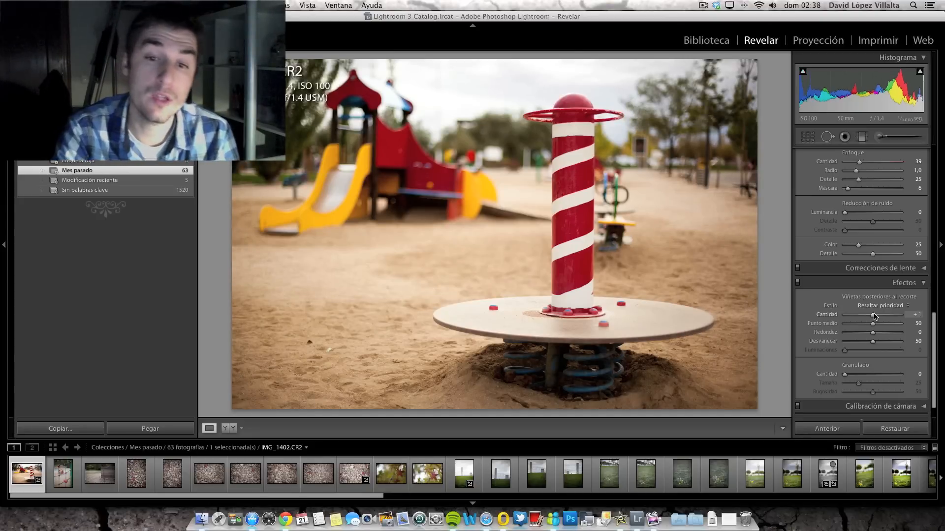
drag(874, 316, 869, 317)
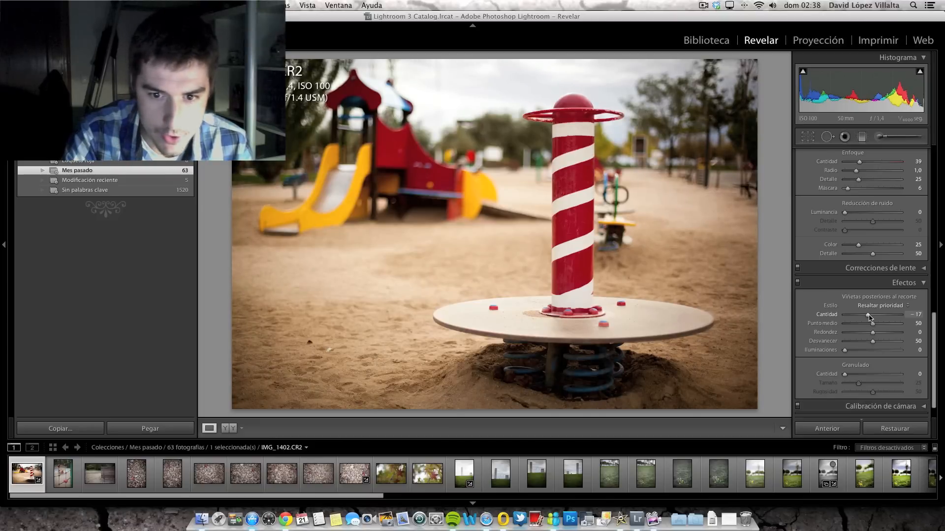
drag(866, 317, 861, 317)
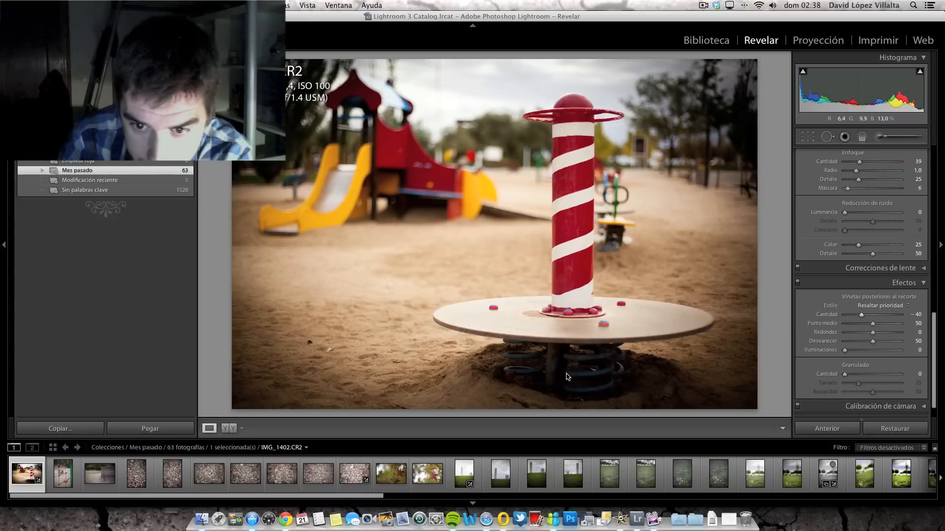
drag(862, 318, 866, 318)
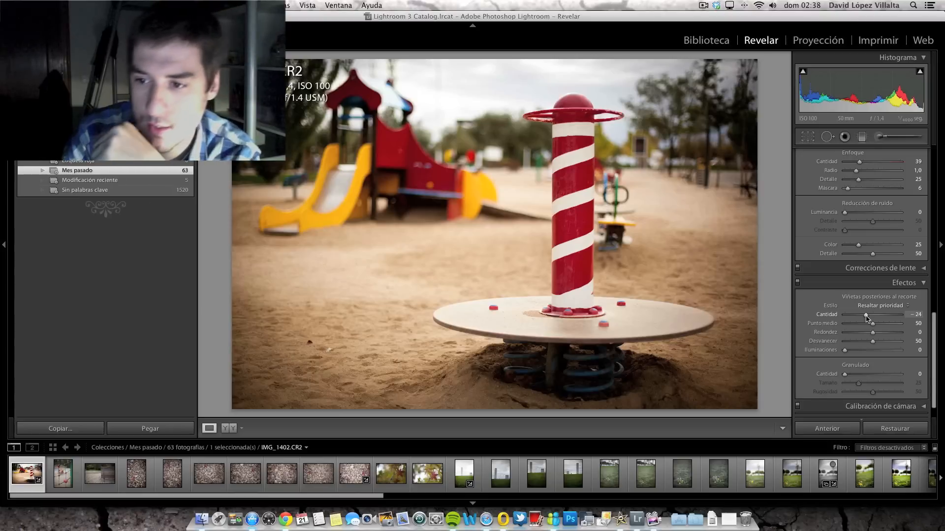
drag(866, 318, 867, 319)
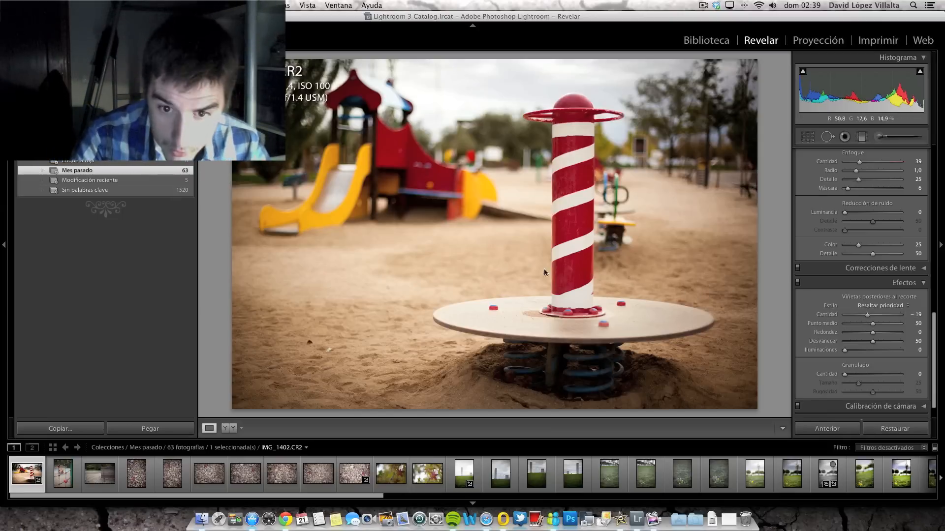
- Examine the round platform's bright surface and red bolt cap at close zoom and return to the whole photo
click(480, 310)
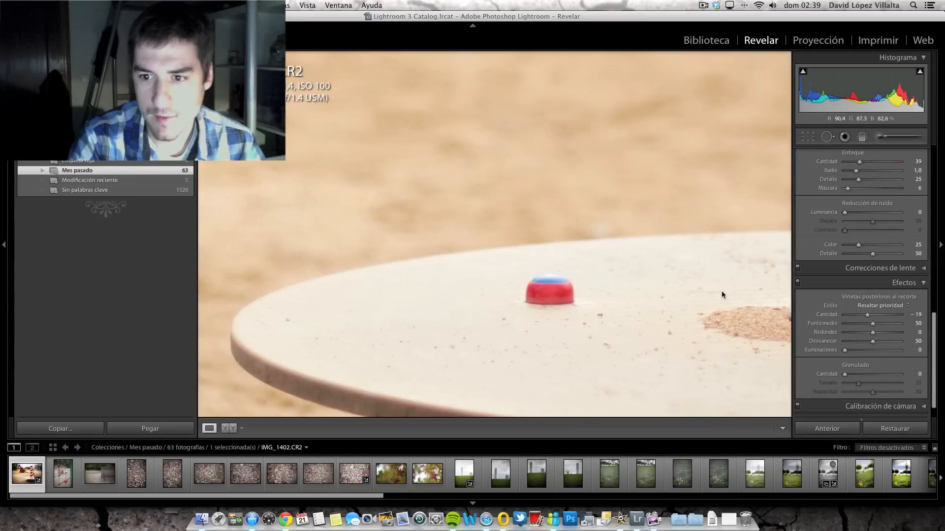
drag(673, 300, 580, 260)
drag(655, 290, 496, 290)
drag(609, 270, 829, 228)
drag(566, 275, 501, 251)
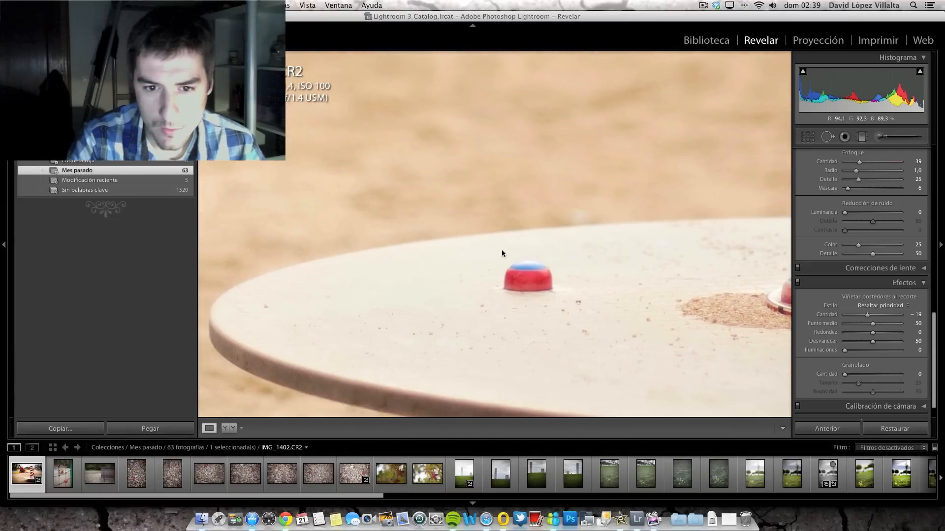
click(607, 291)
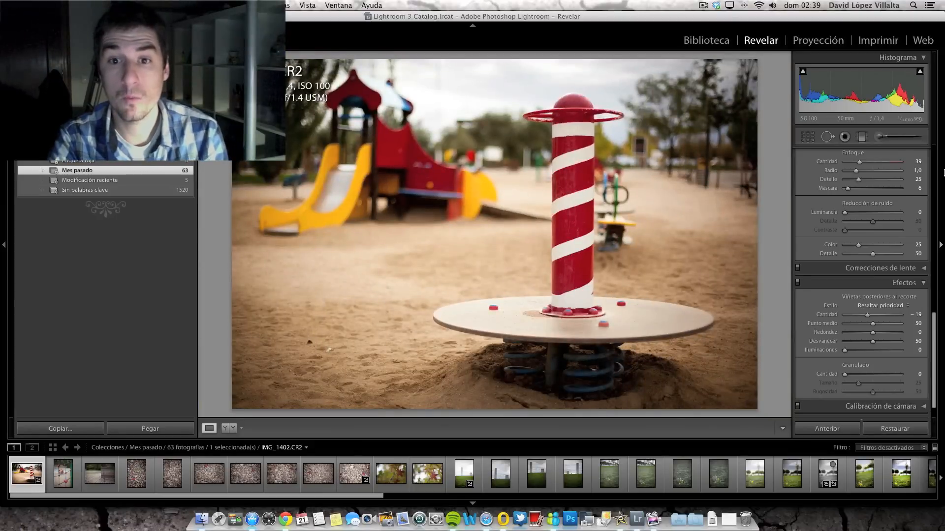
- Start an Adjustment Brush mask of size 12 on the round platform's surface beside the striped pole, working at close zoom
click(880, 138)
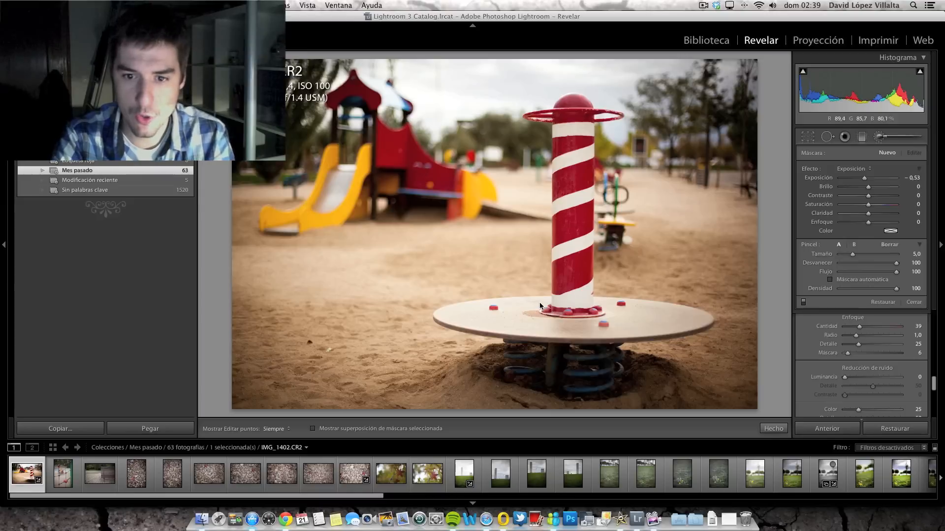
key(k)
click(513, 309)
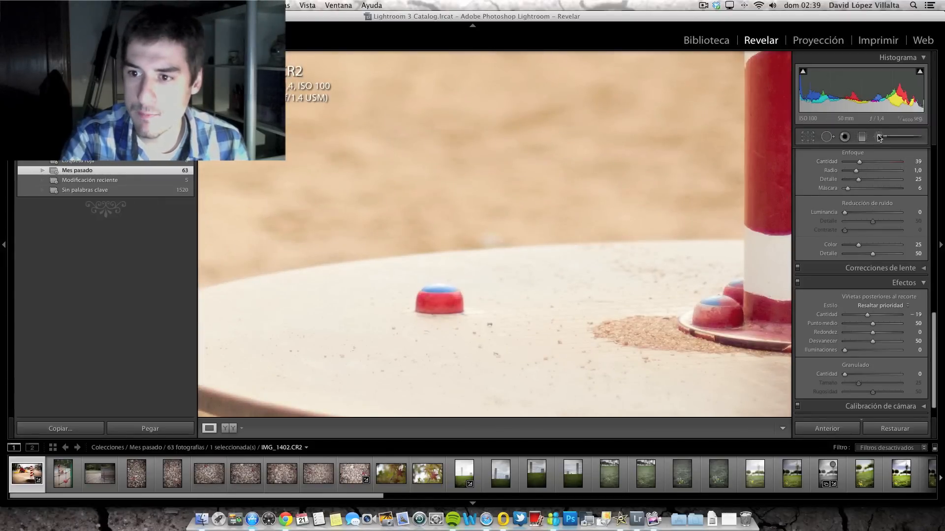
key(k)
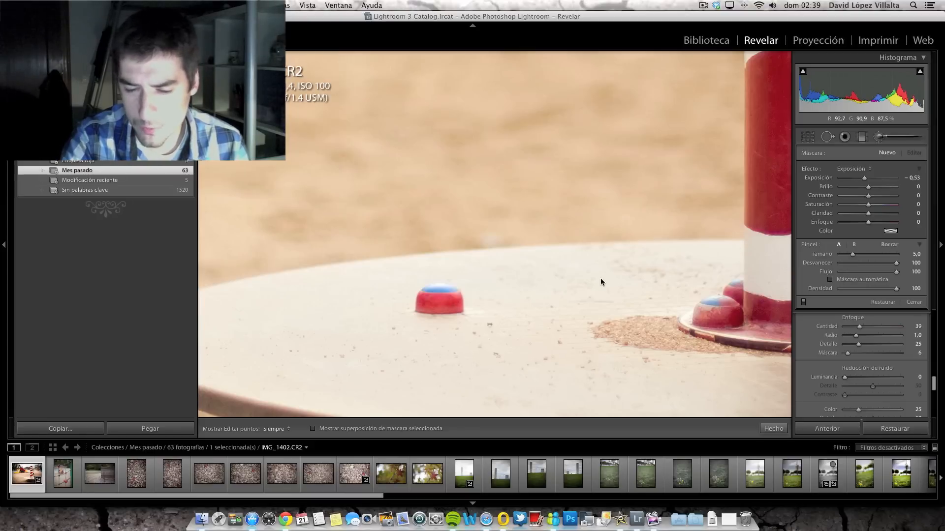
scroll(591, 265, up, 5)
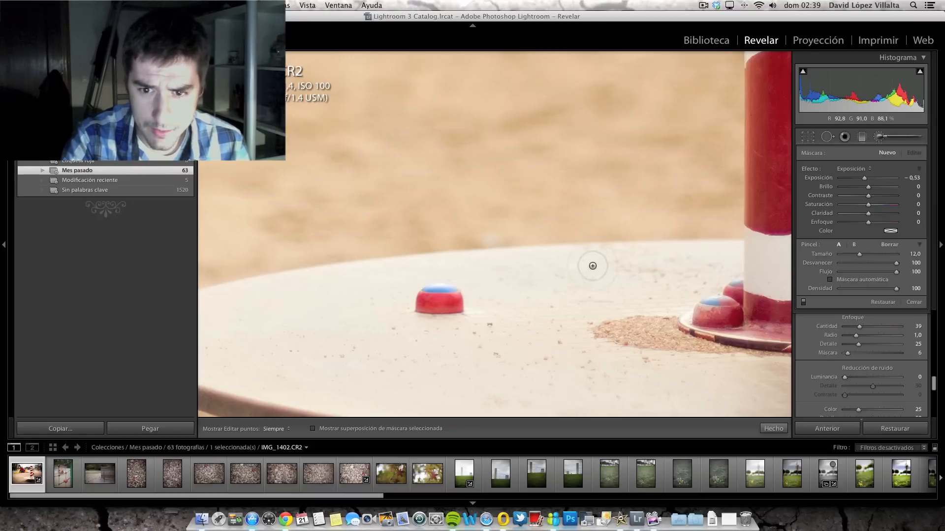
scroll(592, 266, up, 2)
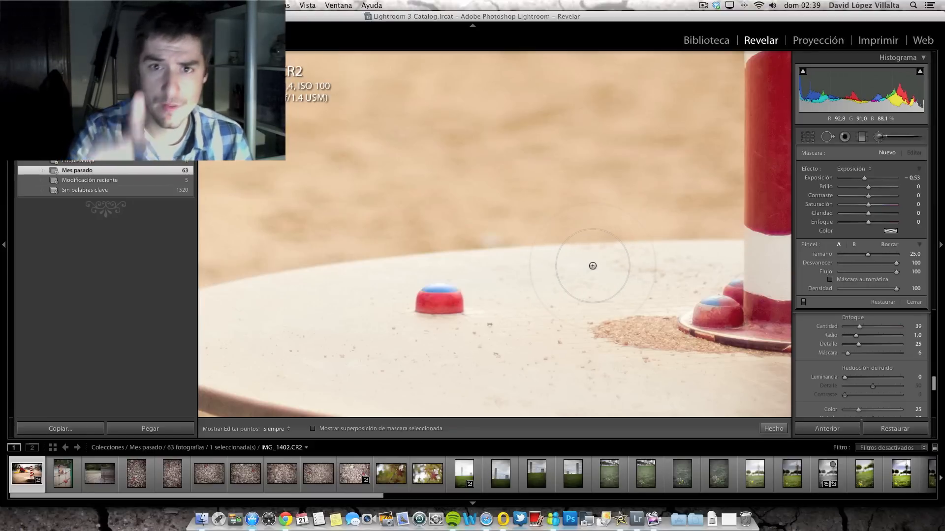
scroll(593, 265, down, 10)
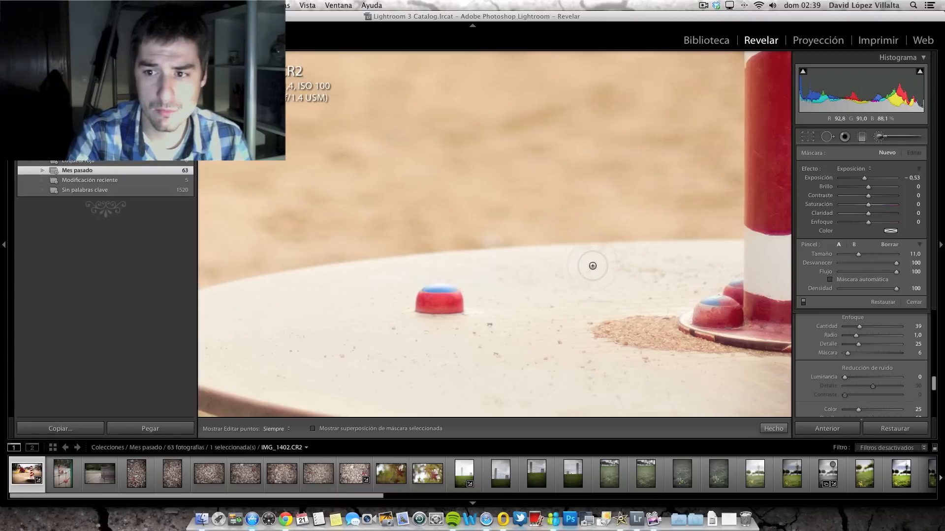
scroll(621, 266, up, 5)
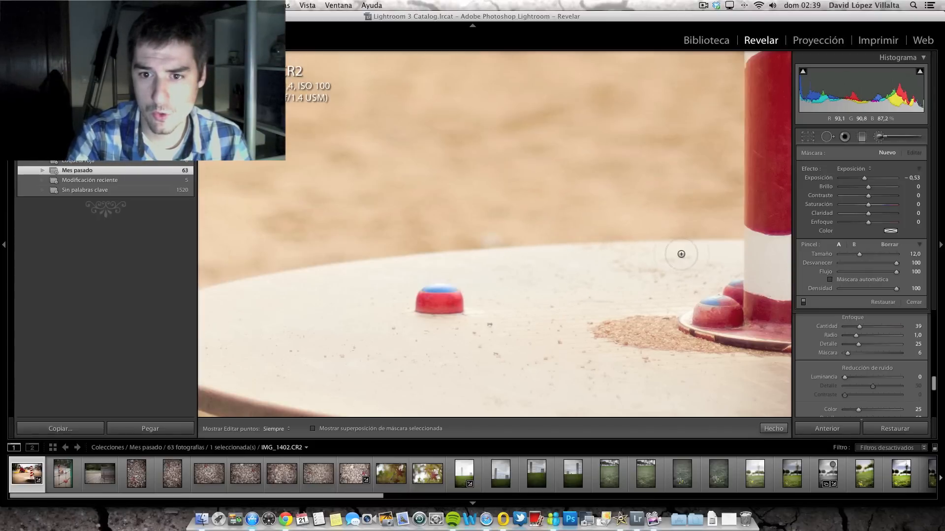
click(723, 256)
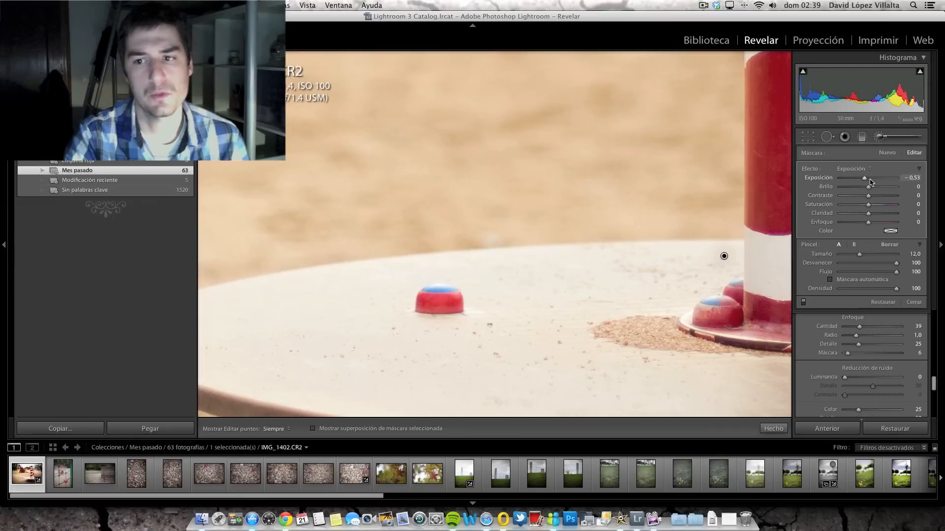
- Set the brush exposure to -4.00 and paint the platform's left part up to its rim, covering the lone bolt cap
drag(858, 180, 825, 180)
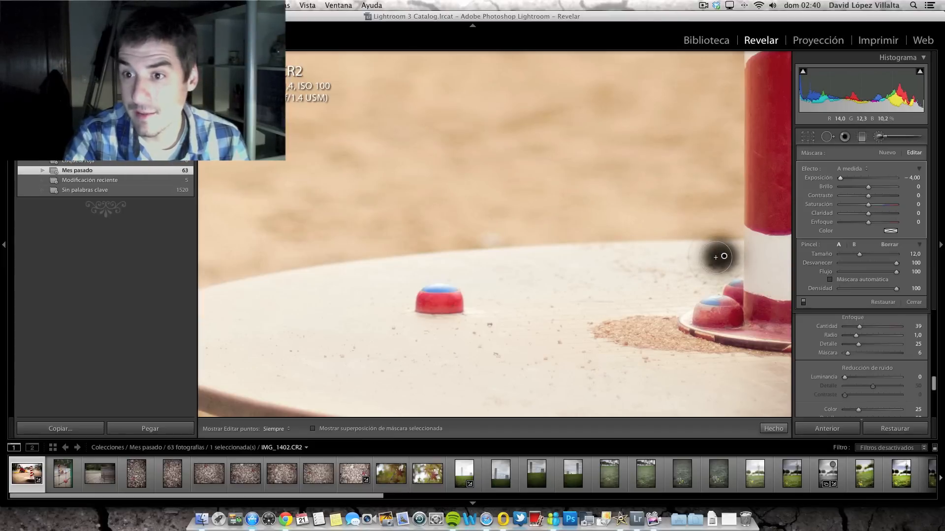
key(h)
mouse_move(705, 258)
mouse_down()
mouse_move(463, 267)
mouse_move(486, 296)
mouse_move(484, 321)
mouse_move(504, 293)
mouse_move(684, 274)
mouse_move(583, 291)
mouse_move(440, 337)
mouse_move(384, 326)
mouse_move(382, 300)
mouse_move(394, 286)
mouse_move(391, 309)
mouse_move(410, 268)
mouse_move(455, 266)
mouse_move(294, 291)
mouse_move(305, 300)
mouse_move(446, 261)
mouse_move(308, 298)
mouse_move(309, 314)
mouse_move(374, 344)
mouse_move(408, 347)
mouse_move(379, 310)
mouse_move(423, 285)
mouse_move(516, 266)
mouse_move(337, 305)
mouse_move(436, 311)
mouse_move(561, 300)
mouse_move(447, 322)
mouse_move(538, 322)
mouse_move(552, 339)
mouse_move(403, 340)
mouse_up()
key(h)
key(h)
key(h)
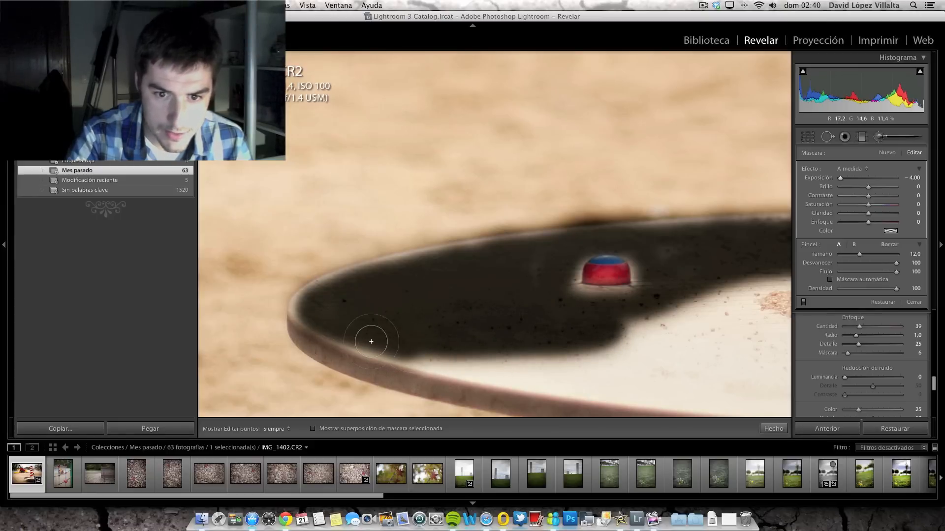
mouse_move(305, 309)
mouse_down()
mouse_move(441, 256)
mouse_move(430, 263)
mouse_move(463, 253)
mouse_move(367, 283)
mouse_move(541, 250)
mouse_move(542, 294)
mouse_move(551, 286)
mouse_move(574, 302)
mouse_move(632, 306)
mouse_move(654, 264)
mouse_move(638, 305)
mouse_move(609, 316)
mouse_move(564, 302)
mouse_move(567, 261)
mouse_move(562, 301)
mouse_up()
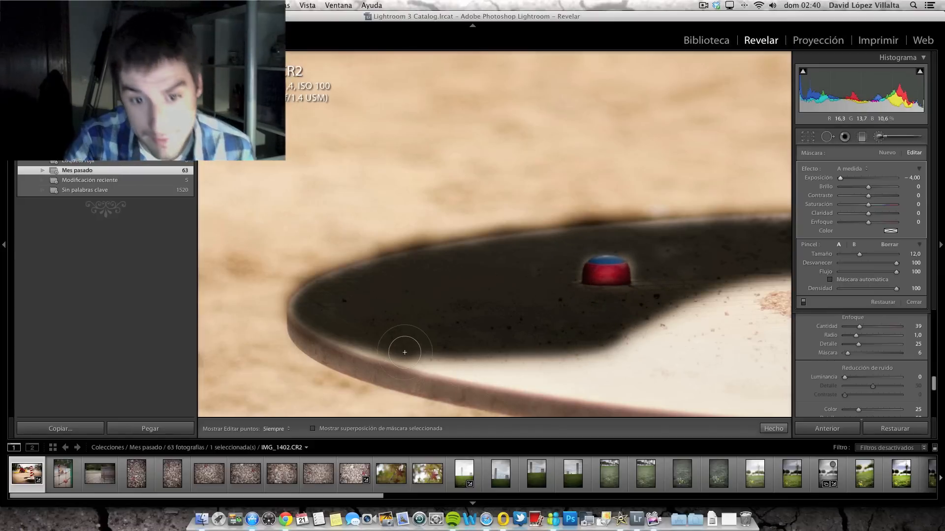
mouse_move(363, 337)
mouse_down()
mouse_move(486, 368)
mouse_move(560, 377)
mouse_move(583, 368)
mouse_move(546, 366)
mouse_move(394, 301)
mouse_up()
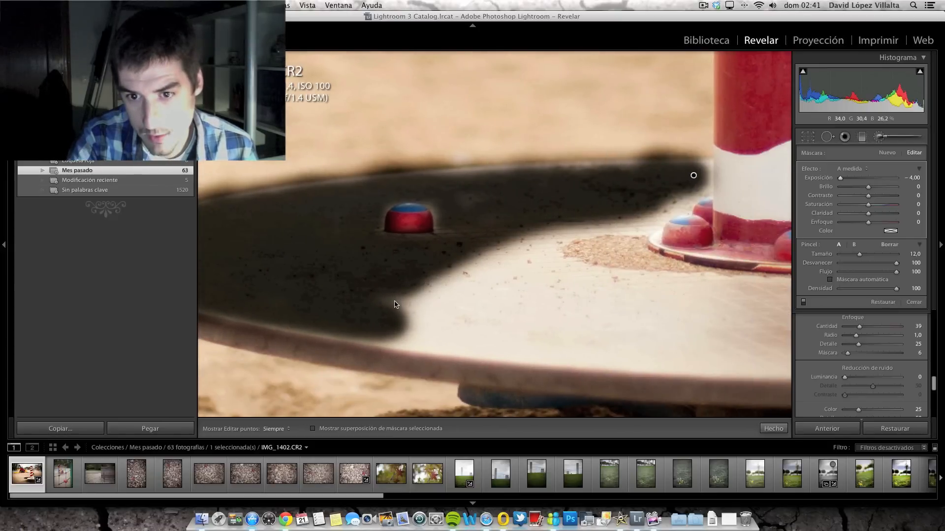
- Extend the brush mask around the sandy patch by the pole and along the platform's front, undoing and repainting one stroke
mouse_move(684, 184)
mouse_down()
mouse_move(630, 229)
mouse_move(498, 256)
mouse_up()
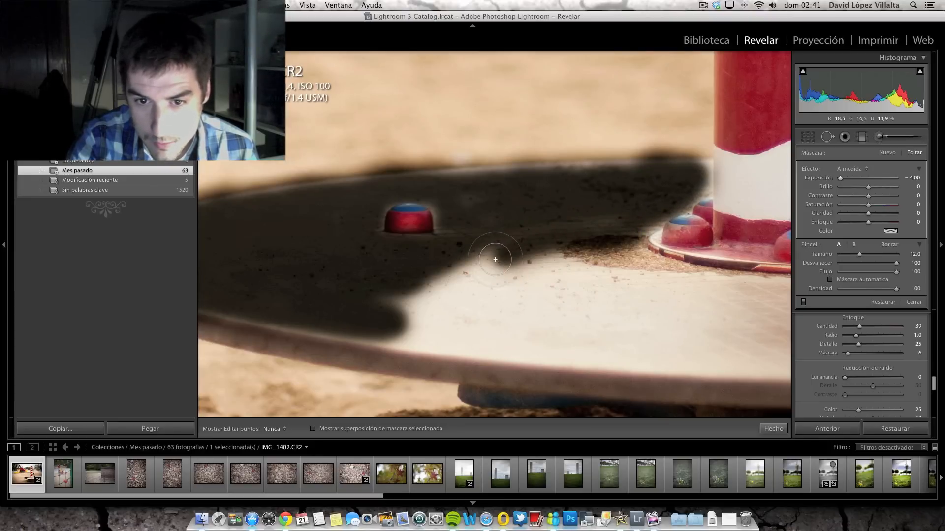
key(super+z)
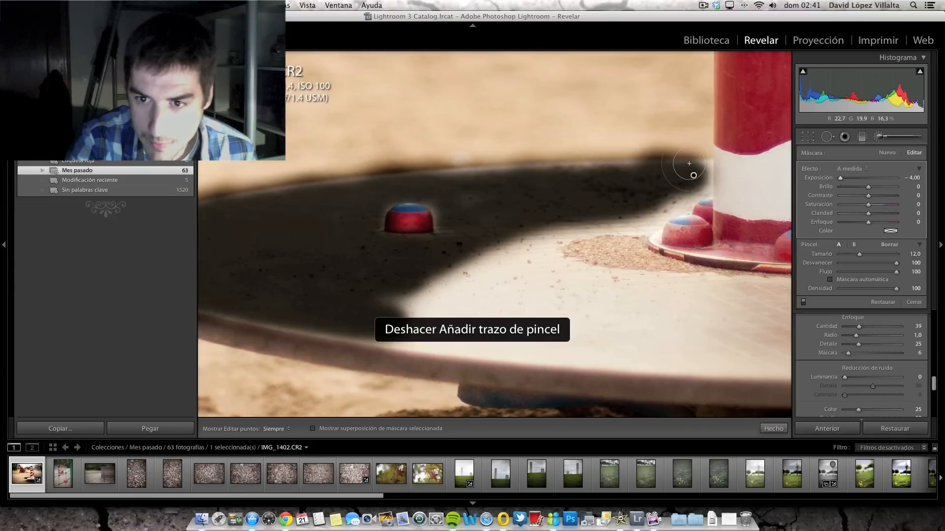
key(h)
mouse_move(679, 190)
mouse_down()
mouse_move(641, 214)
mouse_move(533, 220)
mouse_up()
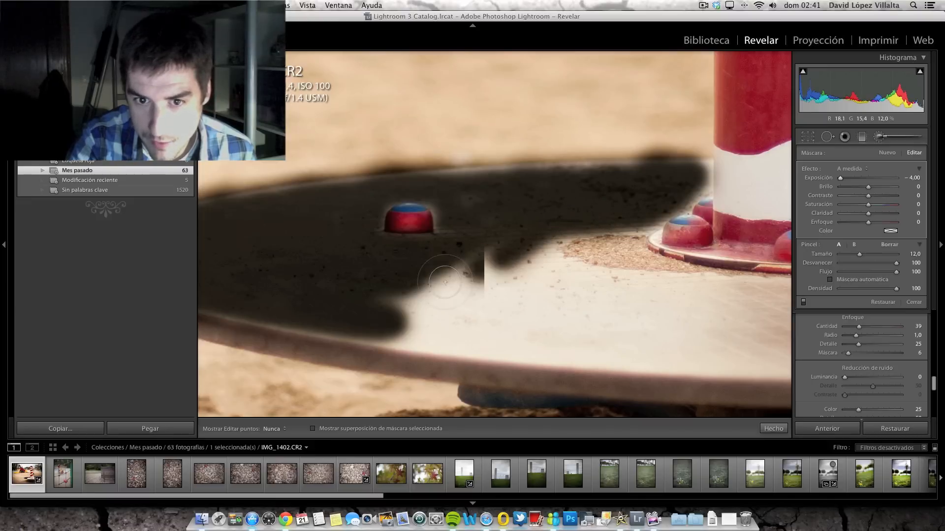
mouse_move(523, 237)
mouse_down()
mouse_move(491, 275)
mouse_move(521, 267)
mouse_move(562, 278)
mouse_move(540, 249)
mouse_move(545, 237)
mouse_move(537, 272)
mouse_move(547, 283)
mouse_move(737, 296)
mouse_move(583, 345)
mouse_move(700, 326)
mouse_move(653, 347)
mouse_move(453, 330)
mouse_up()
key(h)
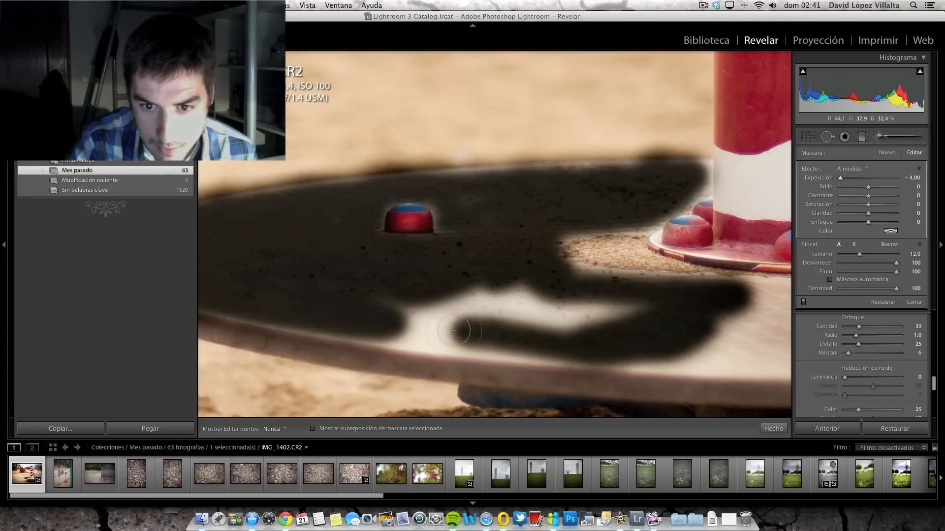
- Redo the stroke near the platform's front rim and fill the unpainted gap between the sandy patch and the front stroke
key(h)
mouse_move(379, 326)
mouse_down()
mouse_move(573, 349)
mouse_move(421, 339)
mouse_move(383, 320)
mouse_up()
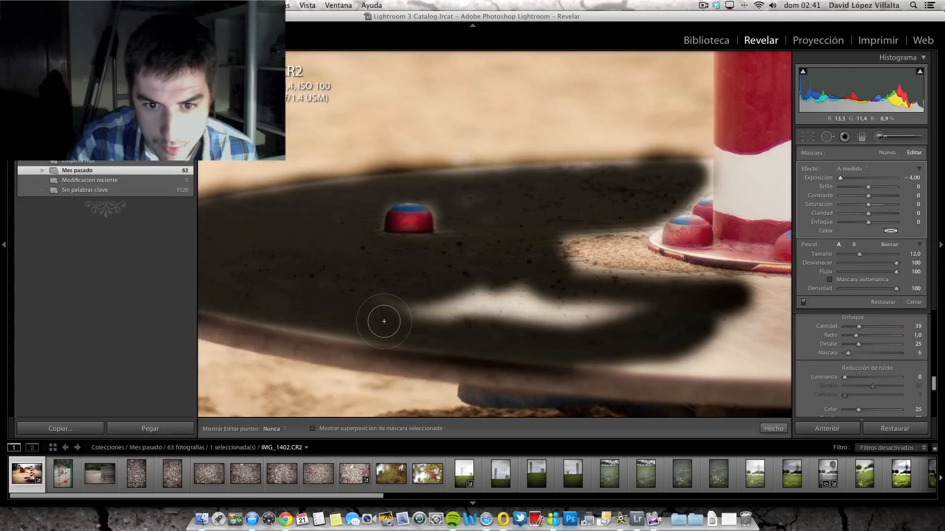
key(super+z)
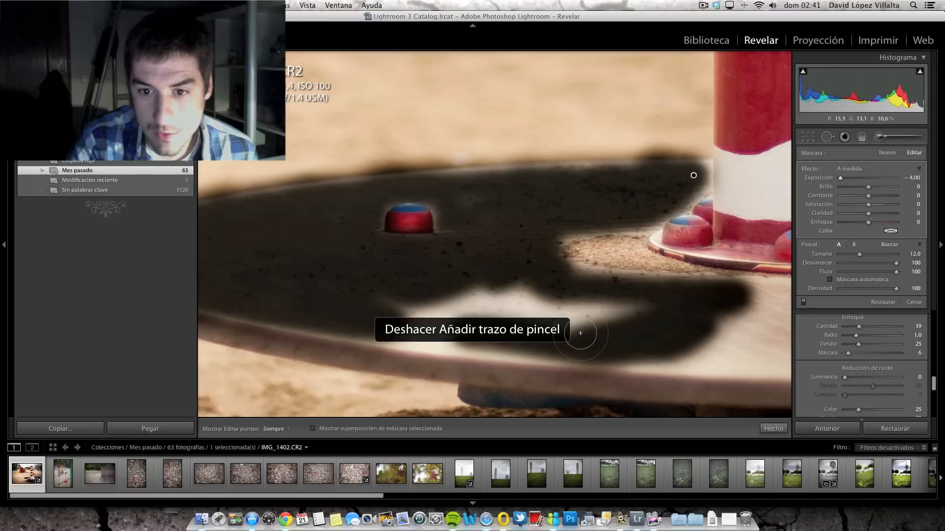
key(h)
mouse_move(562, 344)
mouse_down()
mouse_move(470, 344)
mouse_move(361, 321)
mouse_move(533, 316)
mouse_move(429, 295)
mouse_move(636, 314)
mouse_move(572, 320)
mouse_move(489, 283)
mouse_move(391, 293)
mouse_up()
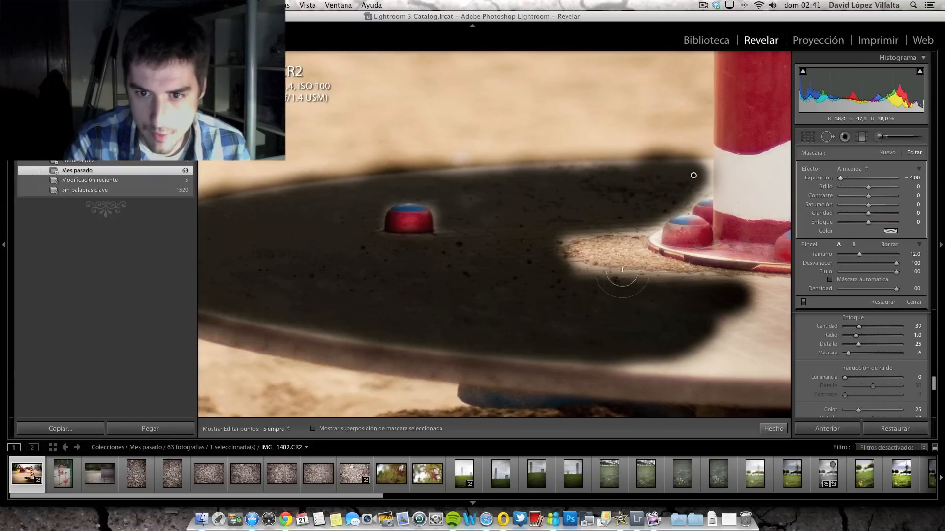
click(584, 283)
click(600, 285)
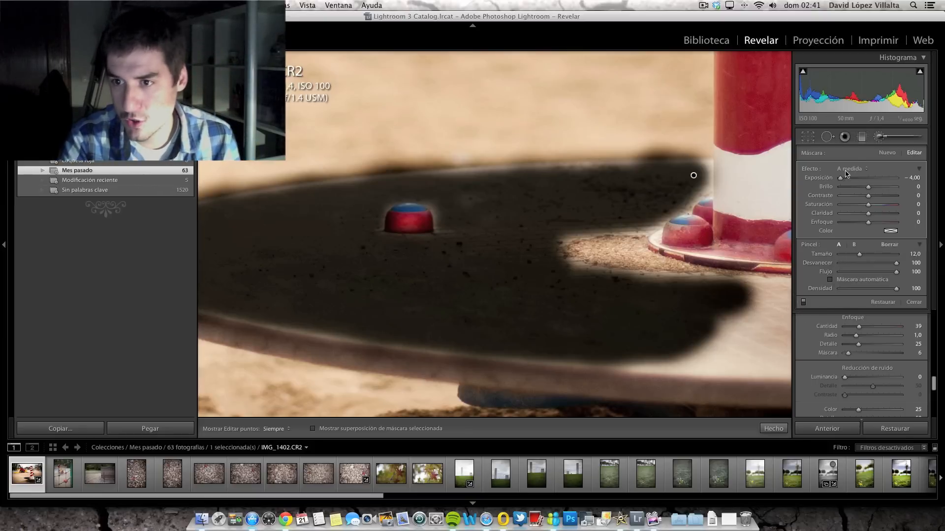
- Set the platform mask's exposure to -0.49 while judging the whole photo, trying values between -3.63 and +0.21 on the way
drag(847, 181, 860, 181)
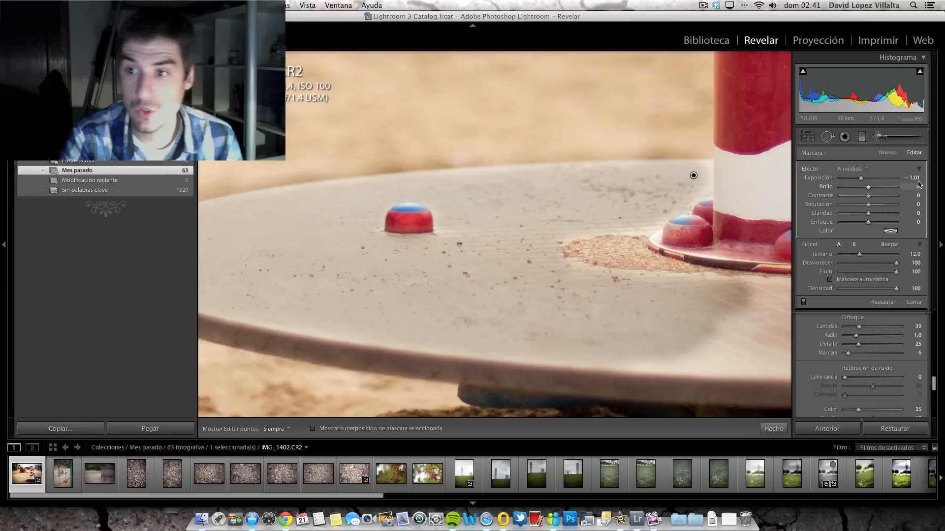
click(884, 138)
click(417, 135)
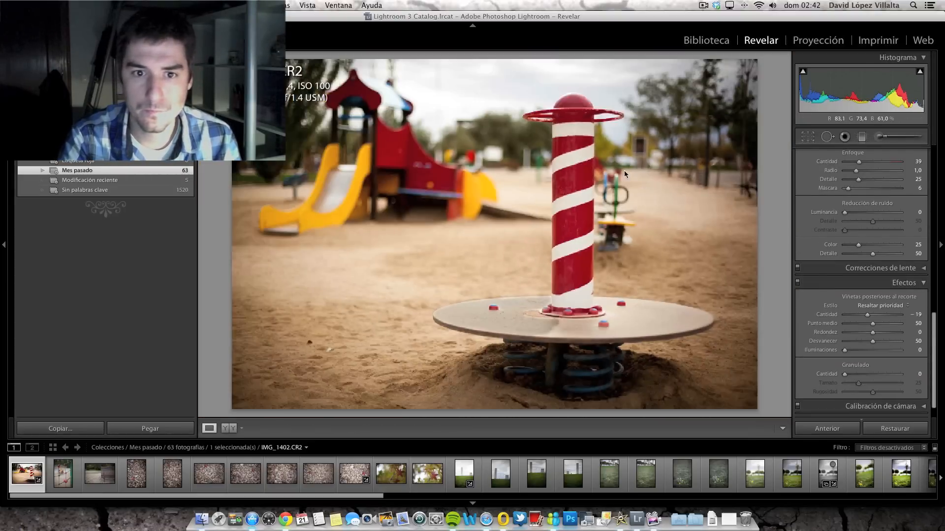
click(877, 136)
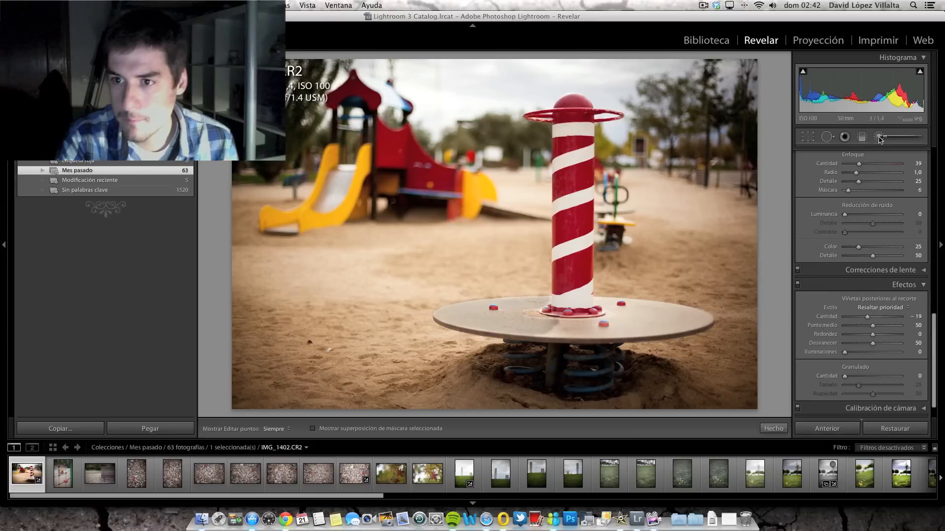
click(547, 300)
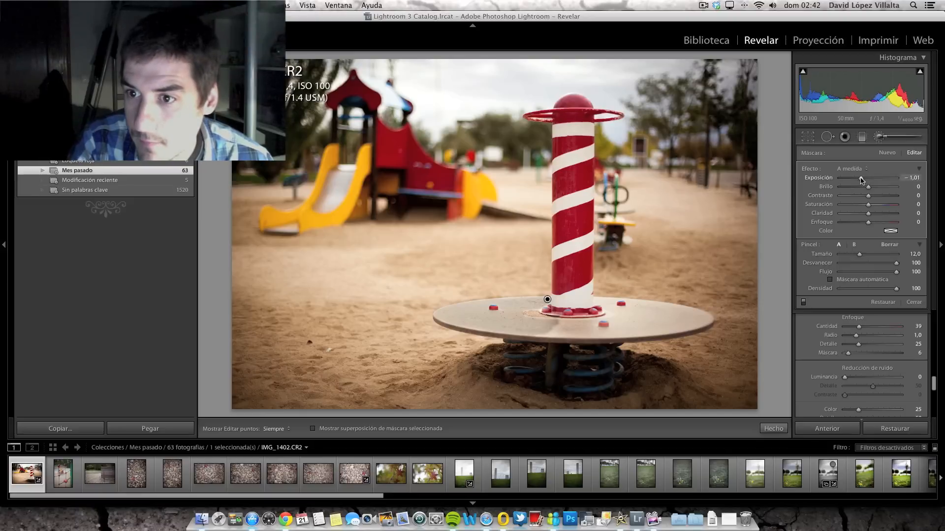
drag(867, 178, 842, 180)
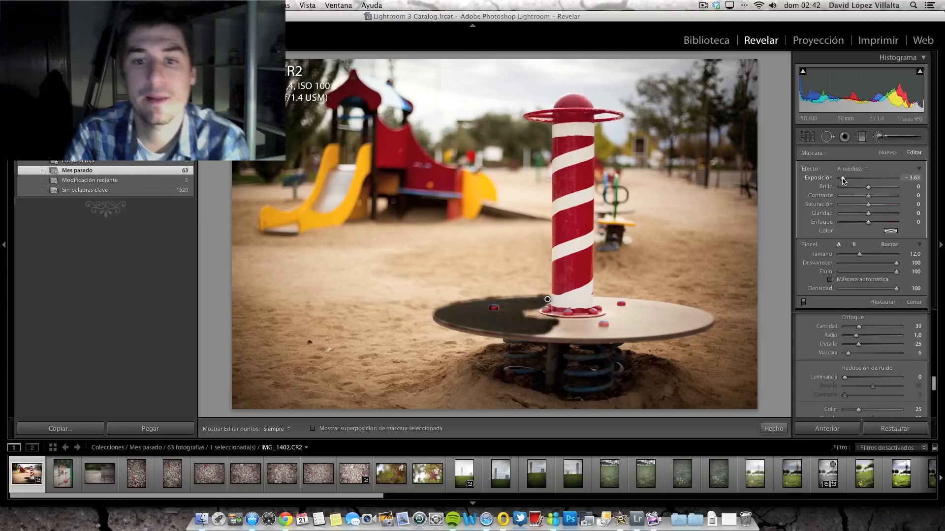
drag(842, 180, 864, 181)
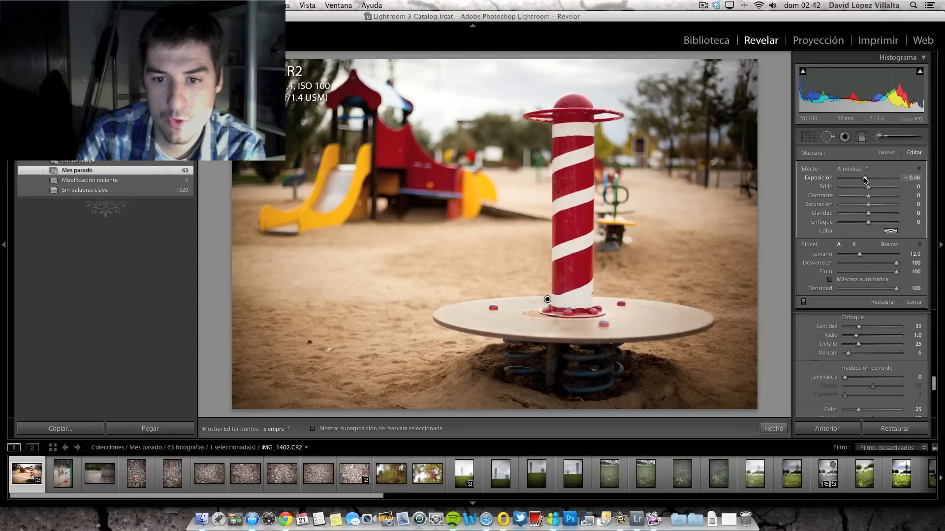
drag(866, 180, 864, 180)
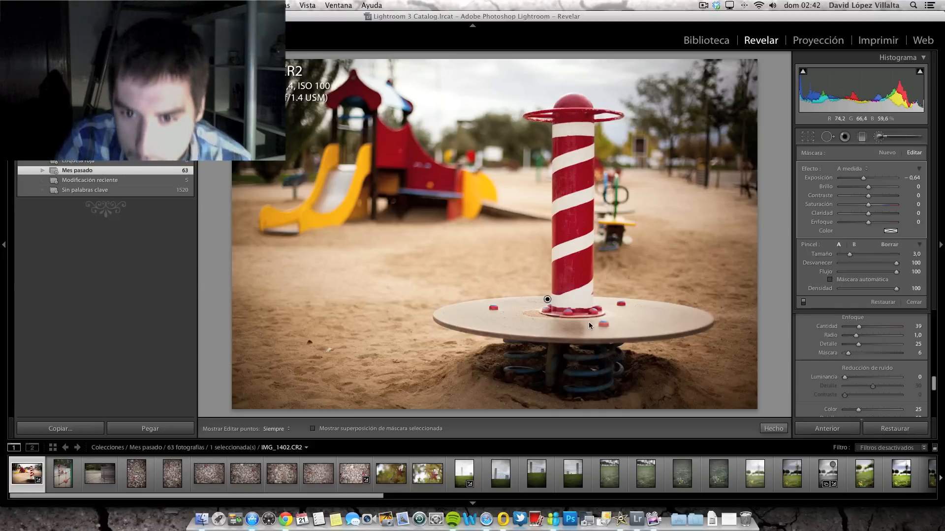
key(h)
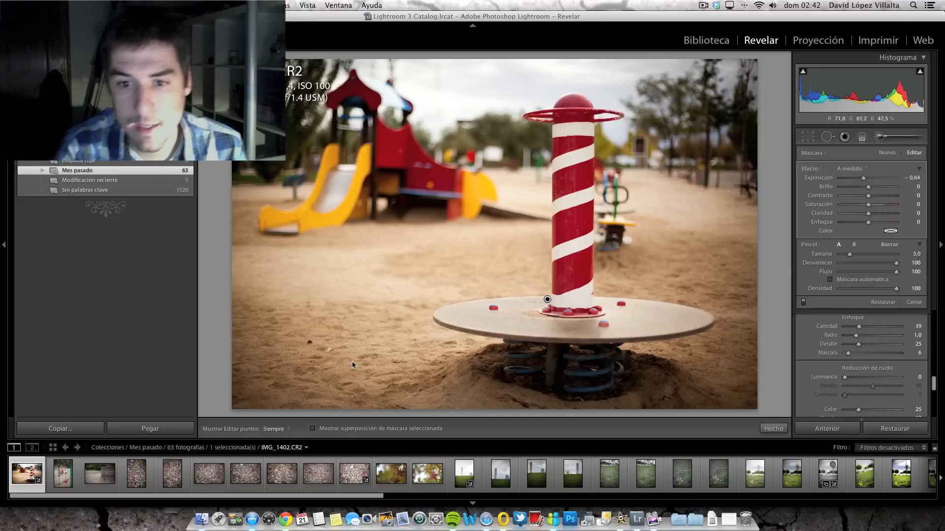
drag(539, 302, 561, 301)
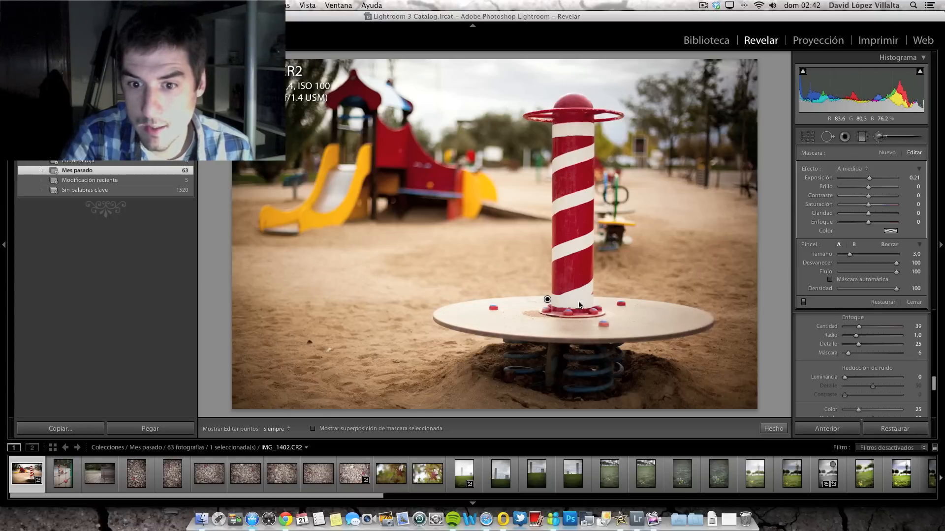
drag(578, 305, 550, 305)
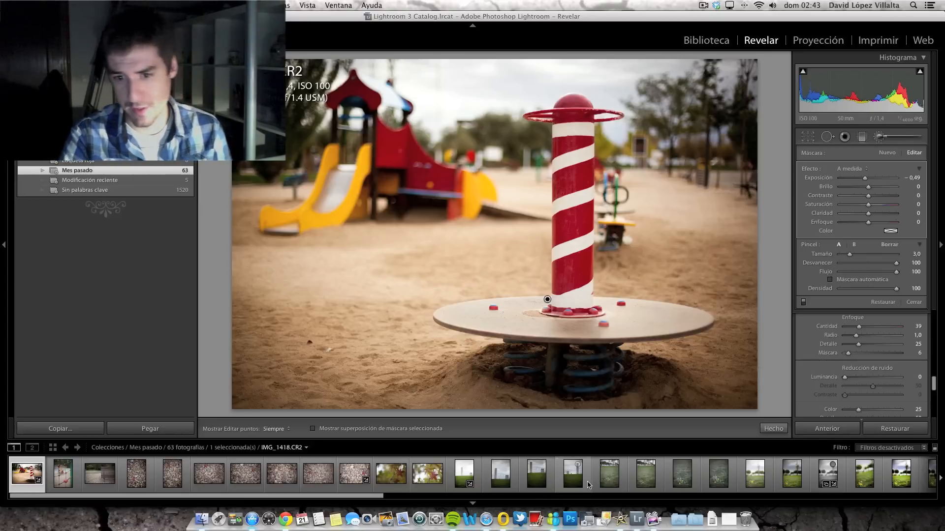
- Browse the filmstrip to its end and pick one of the last photos of the collection
scroll(589, 485, right, 10)
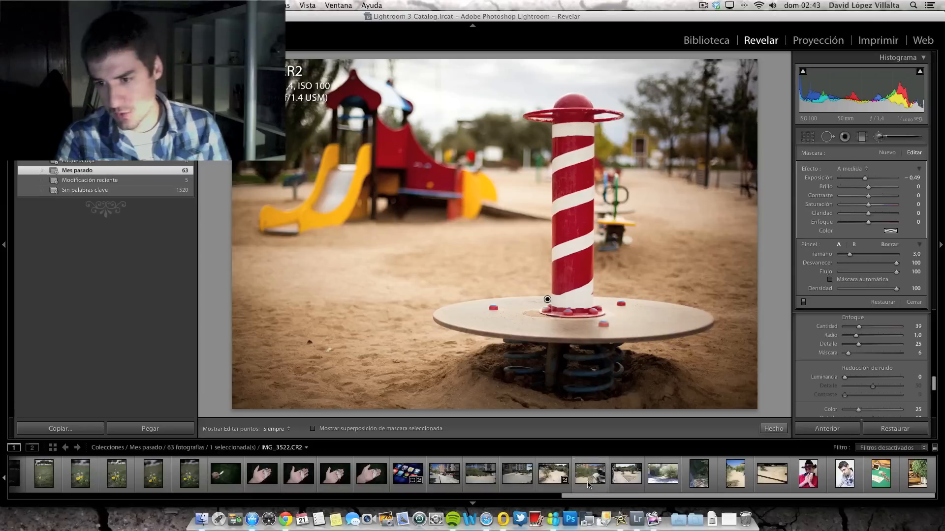
click(882, 486)
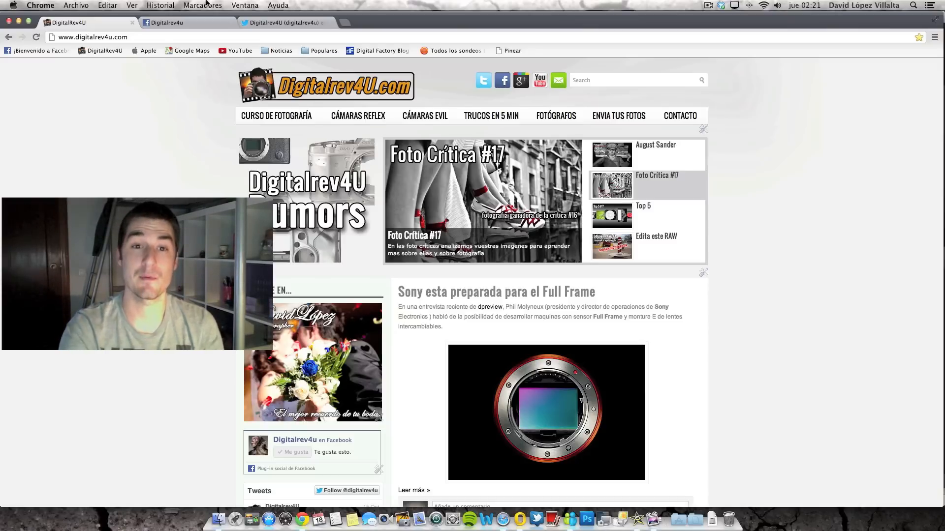
- Show the Digitalrev4u Facebook page and Twitter profile in Chrome and return to the Digitalrev4U website's home page
click(177, 23)
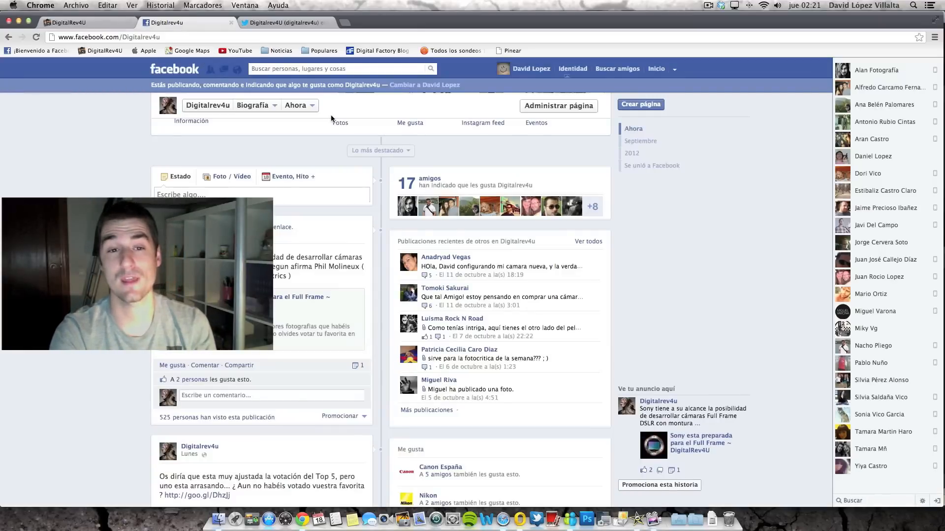
click(281, 23)
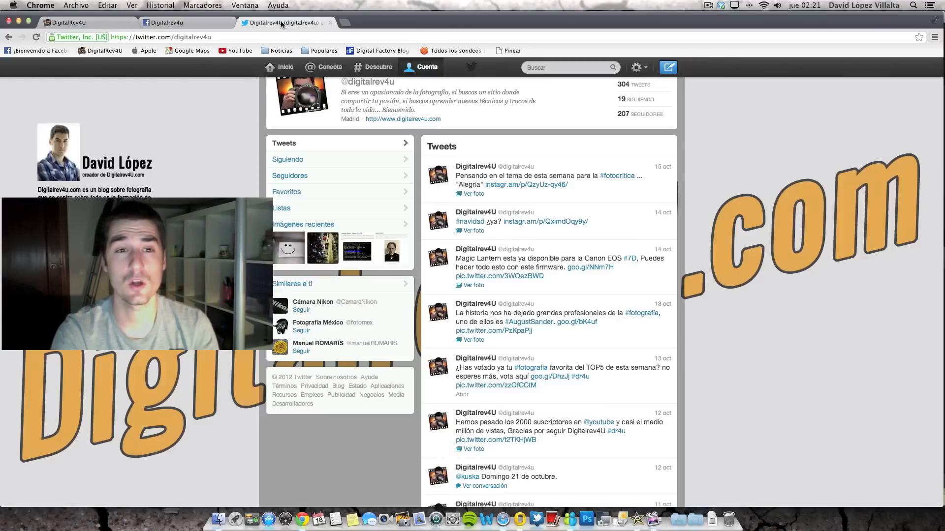
click(196, 25)
click(115, 26)
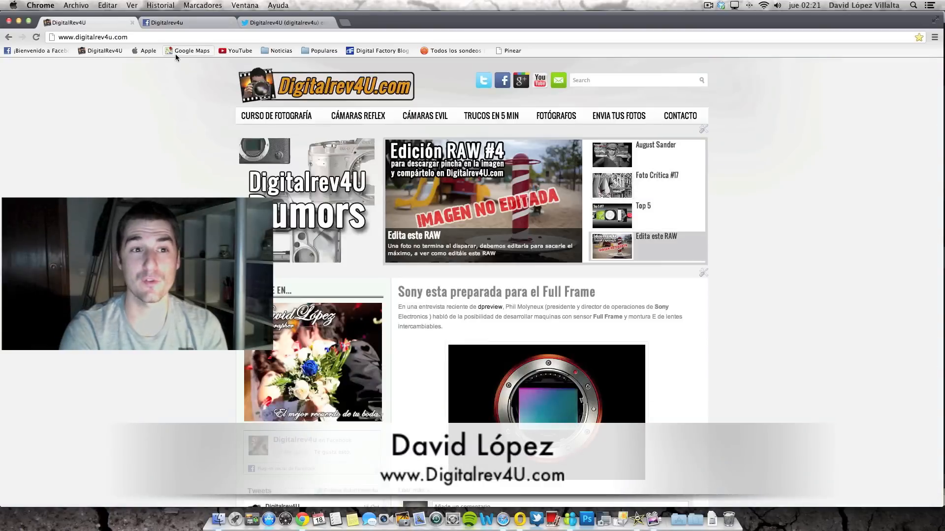